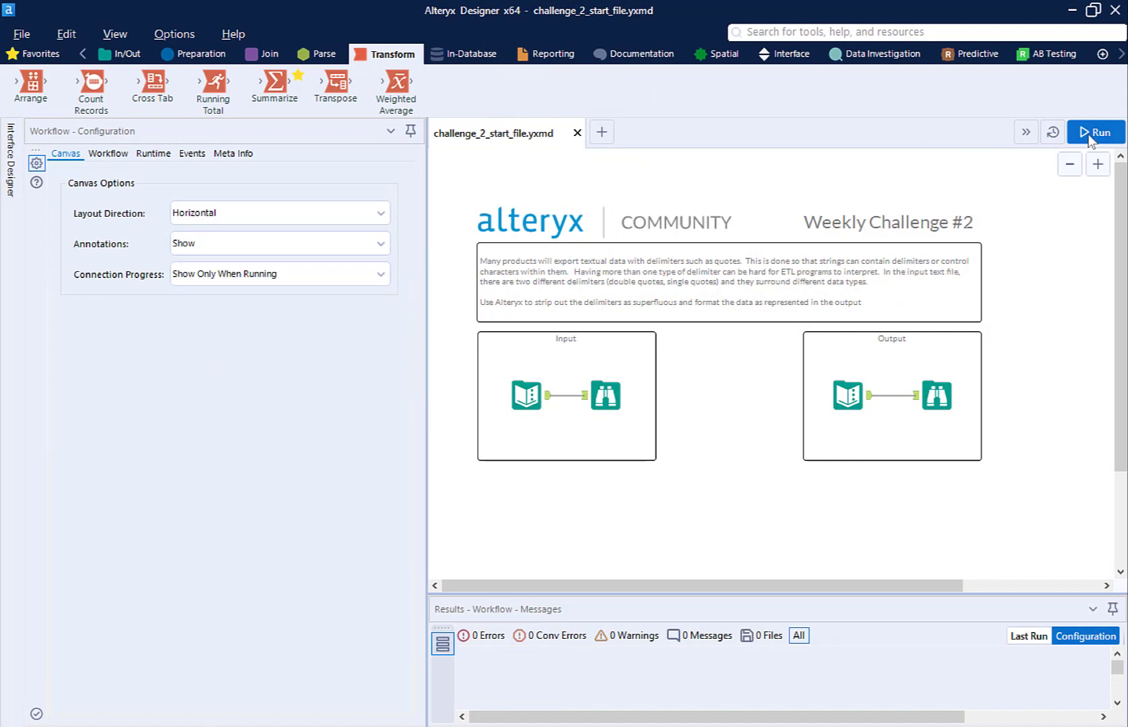
# Run the workflow and view both raw Field_1 input records in a separate window with Field_1 widened
pyautogui.click(1094, 134)
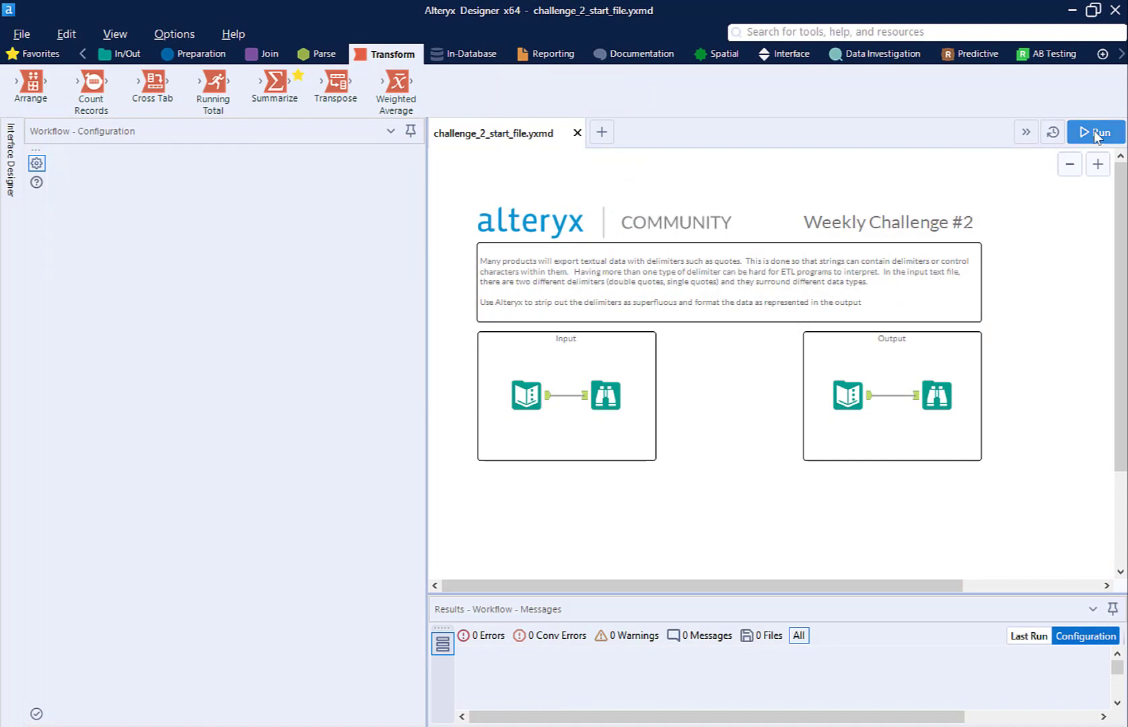
pyautogui.click(603, 402)
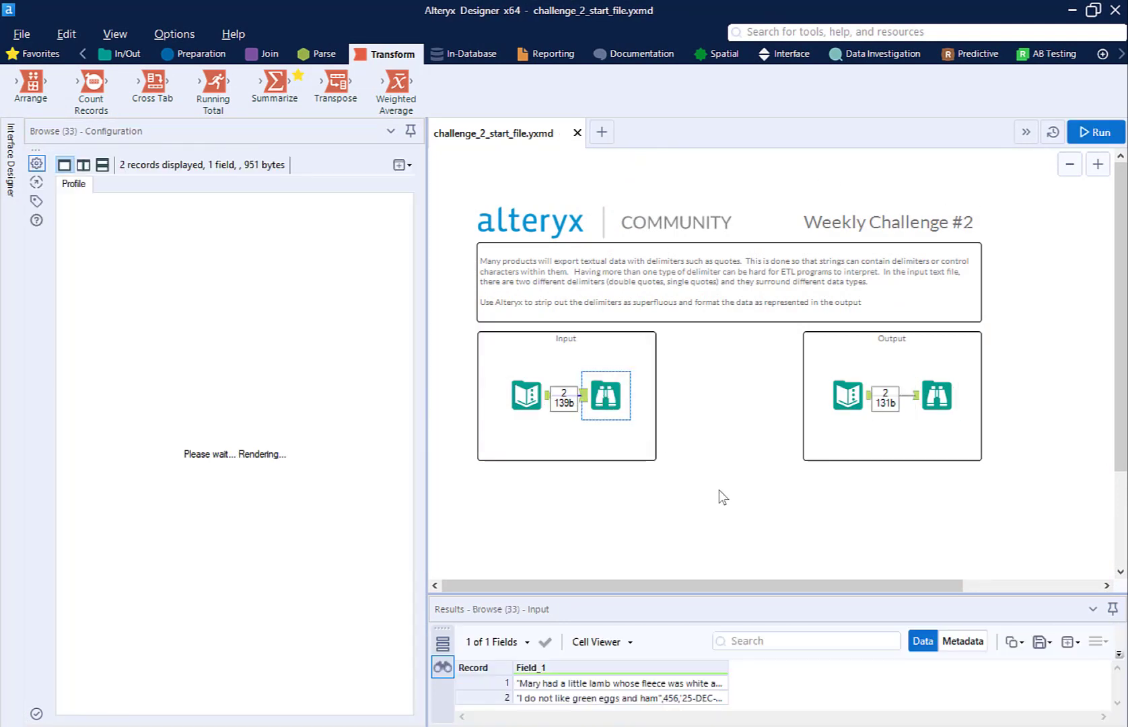
pyautogui.click(1079, 643)
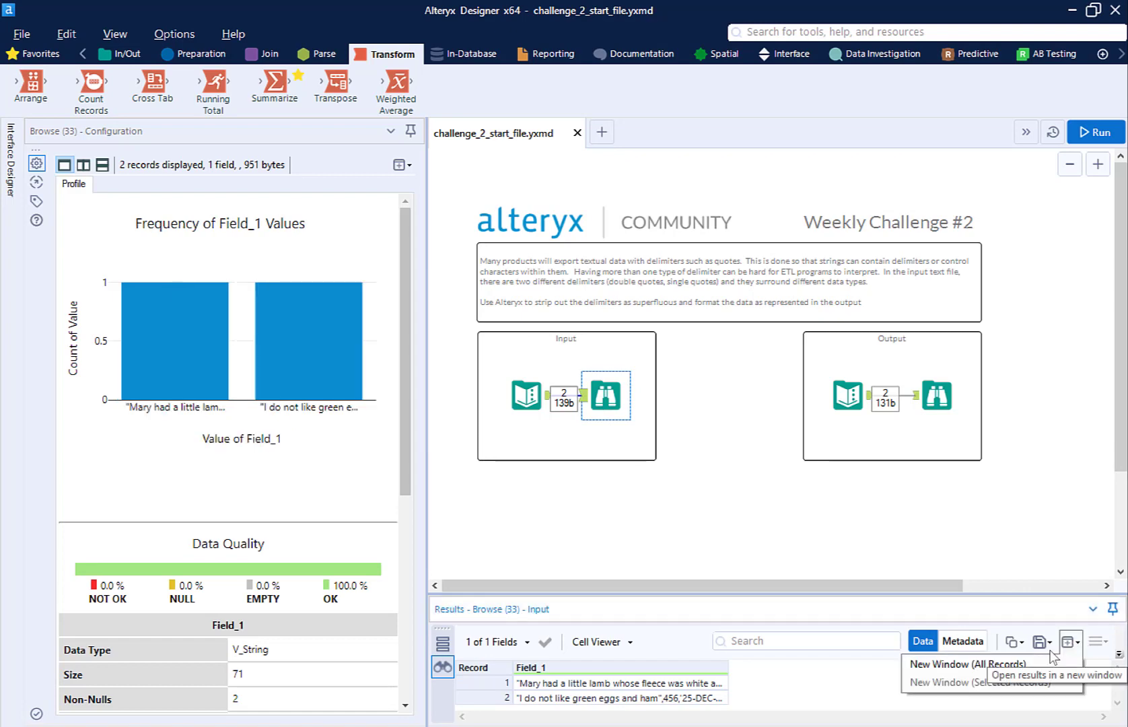
pyautogui.click(1065, 644)
pyautogui.click(1066, 648)
pyautogui.click(1062, 664)
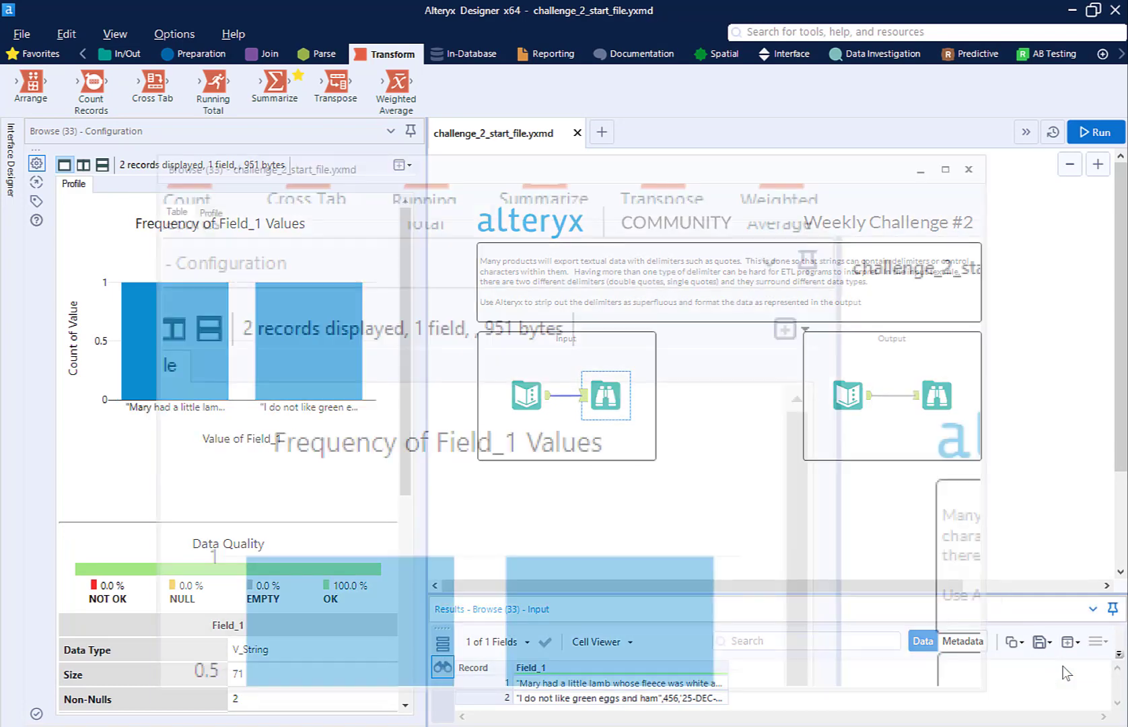
pyautogui.moveTo(464, 172); pyautogui.dragTo(446, 117)
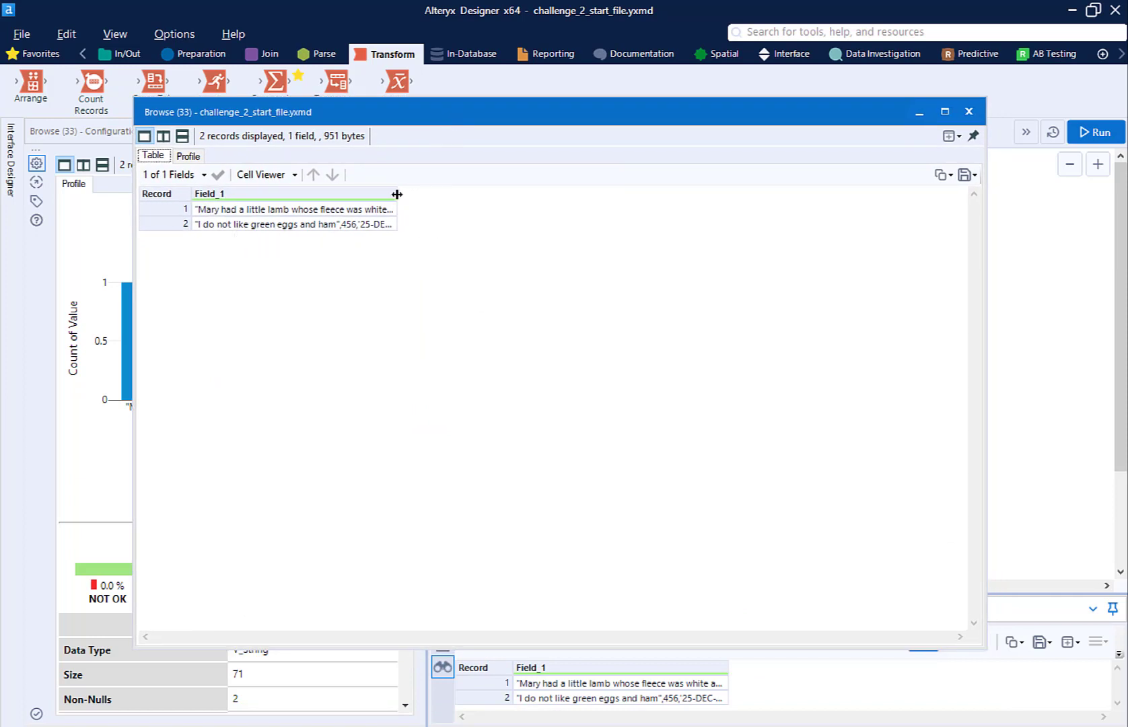
pyautogui.moveTo(396, 193); pyautogui.dragTo(612, 196)
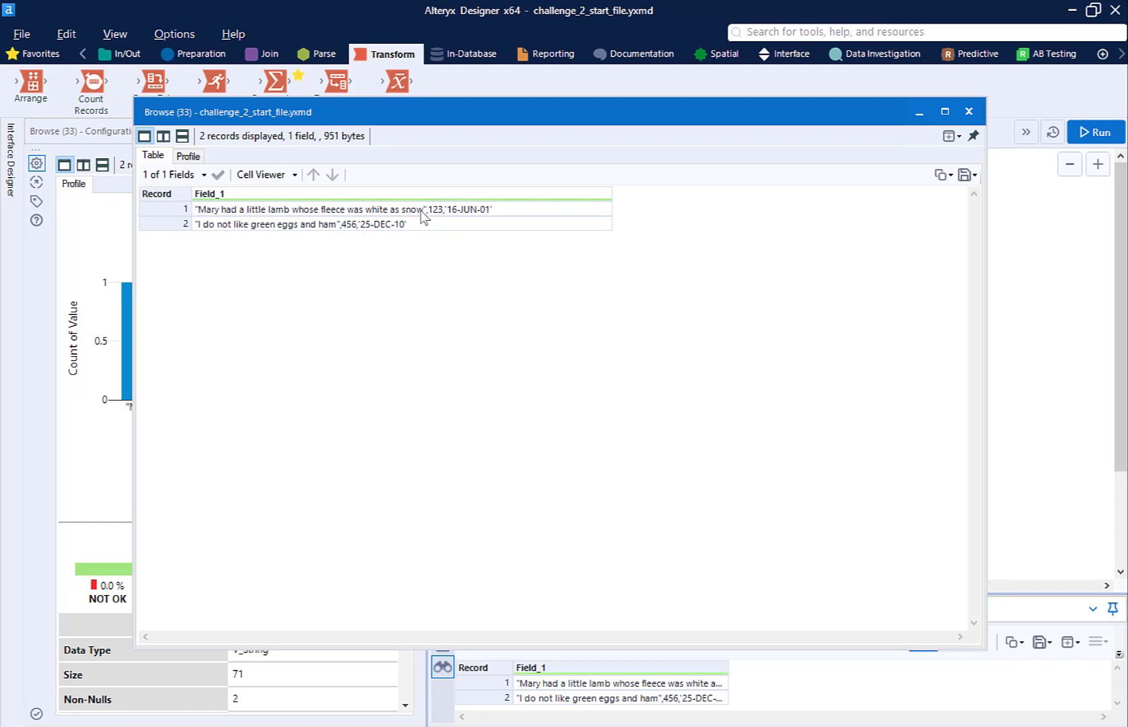
# Inspect all desired output records (Poem, Poem_ID, Poem_Read_Date like 2001-06-16) in a separate window, then close it
pyautogui.click(968, 112)
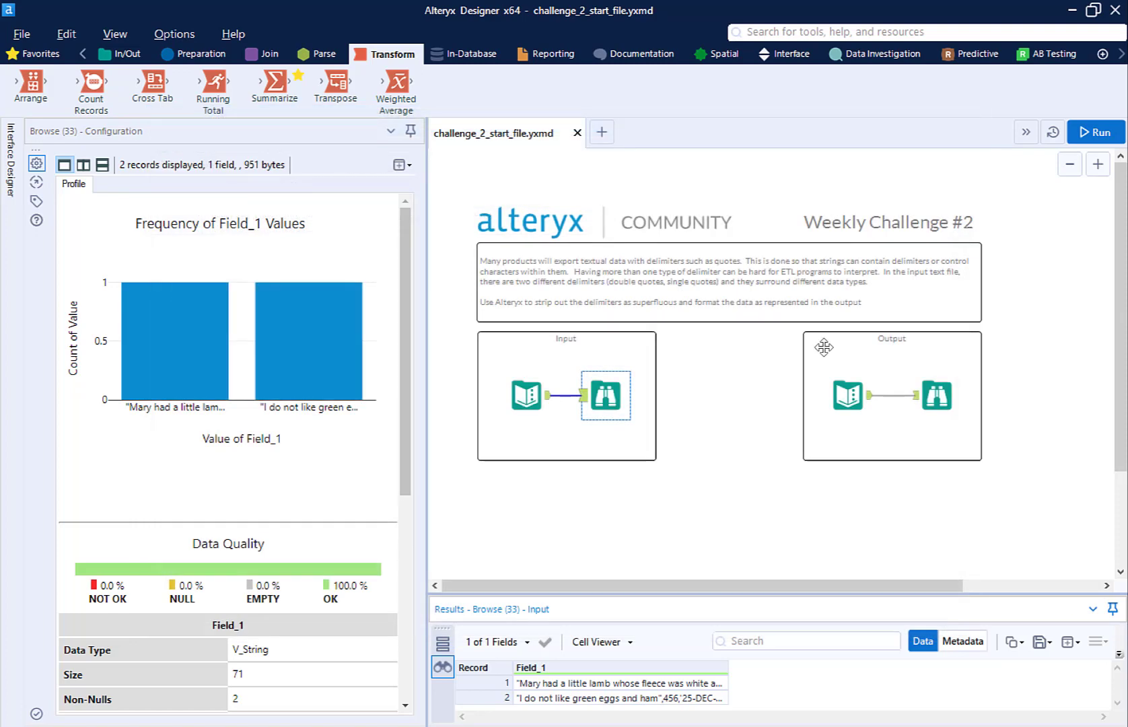
pyautogui.click(944, 407)
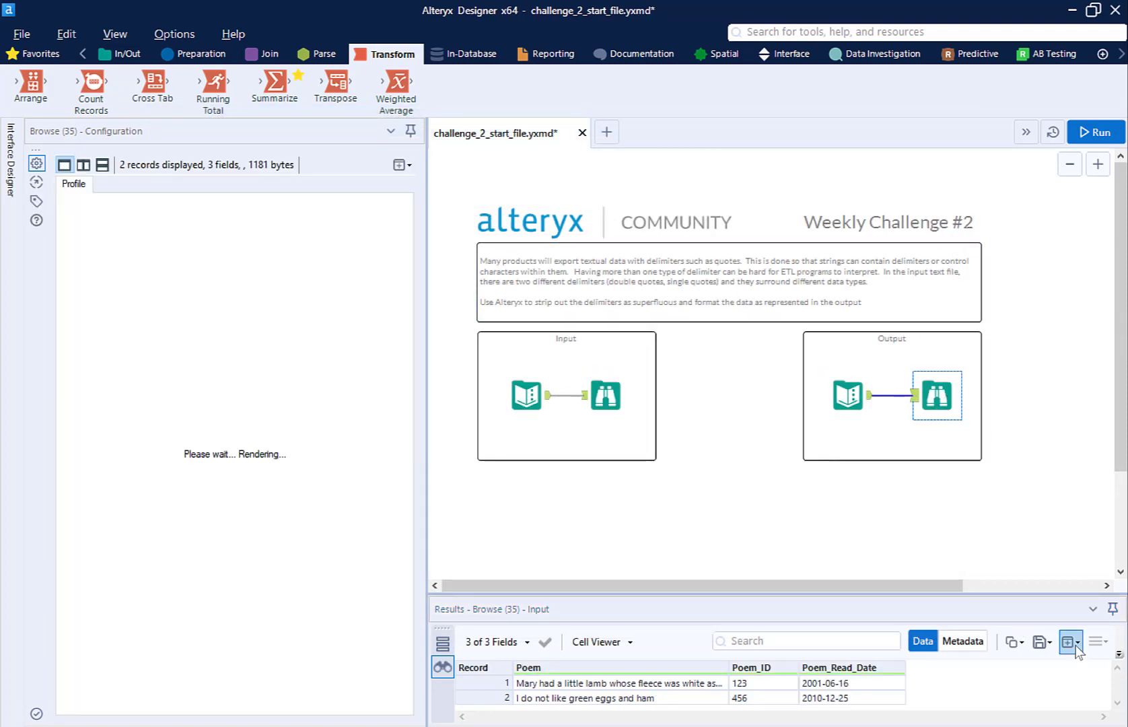
pyautogui.click(1076, 644)
pyautogui.click(1055, 665)
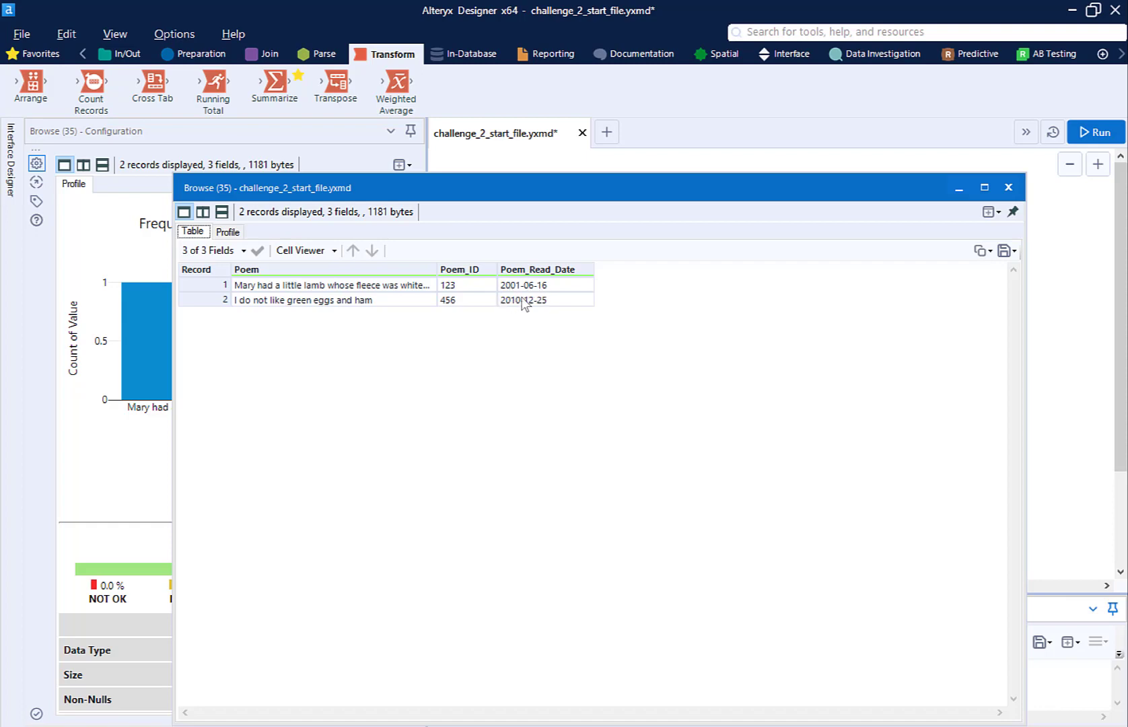
pyautogui.press('Escape')
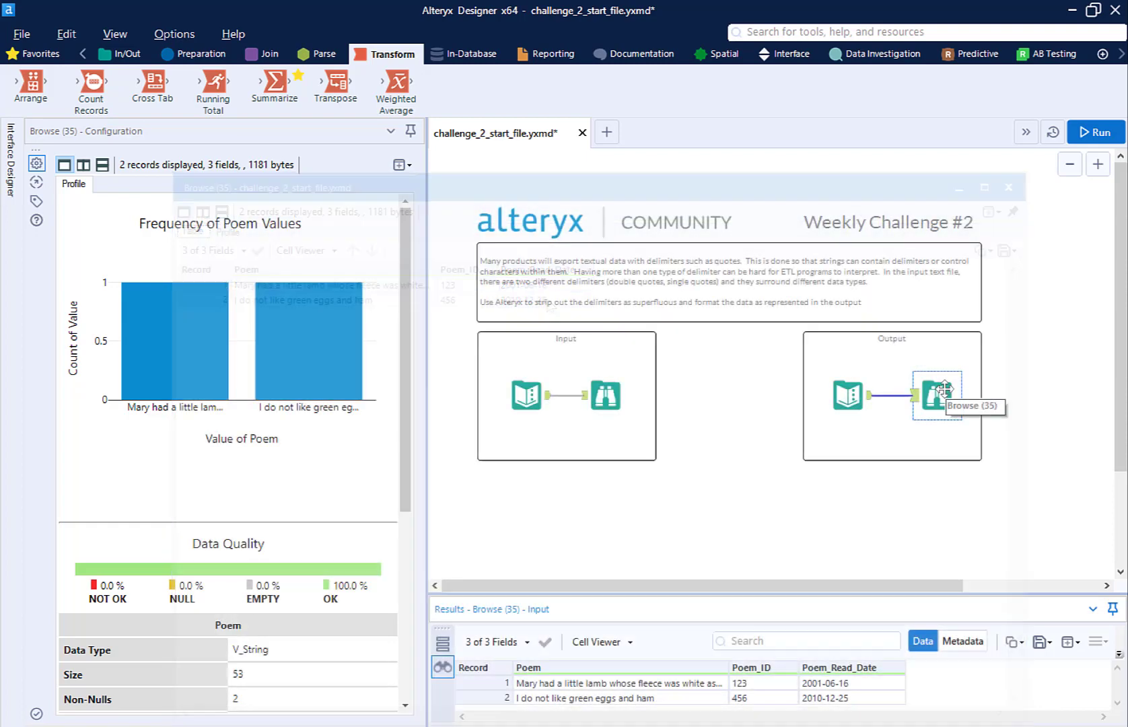
pyautogui.click(1070, 642)
pyautogui.click(1036, 664)
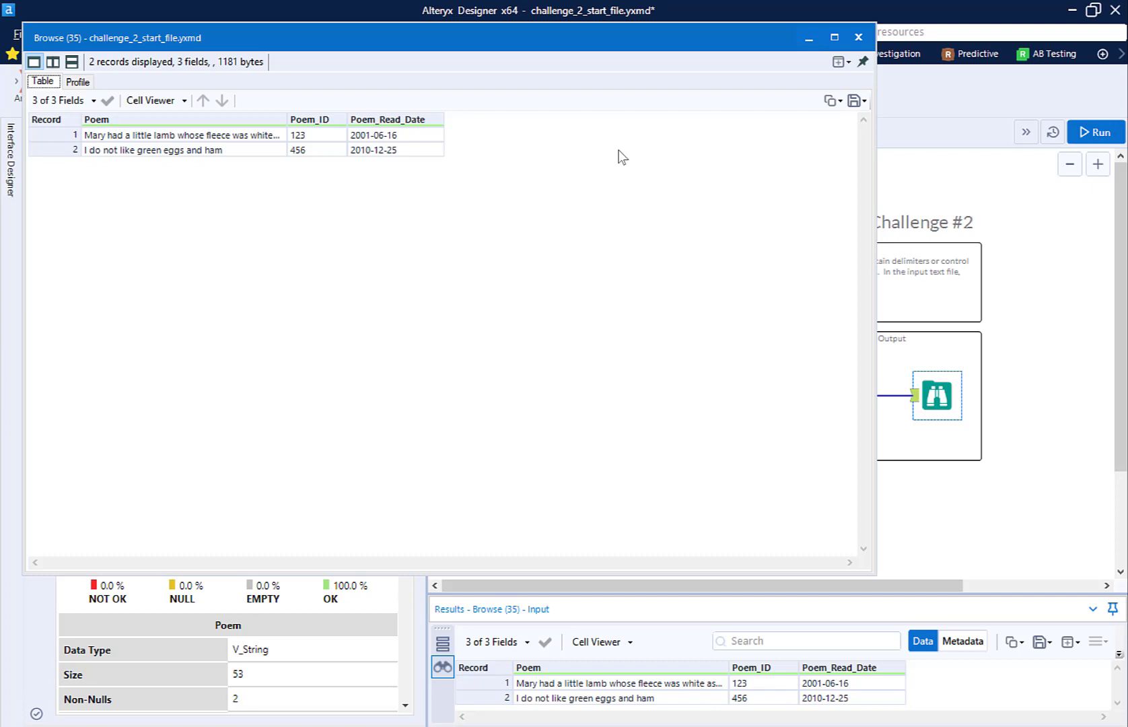
pyautogui.click(857, 38)
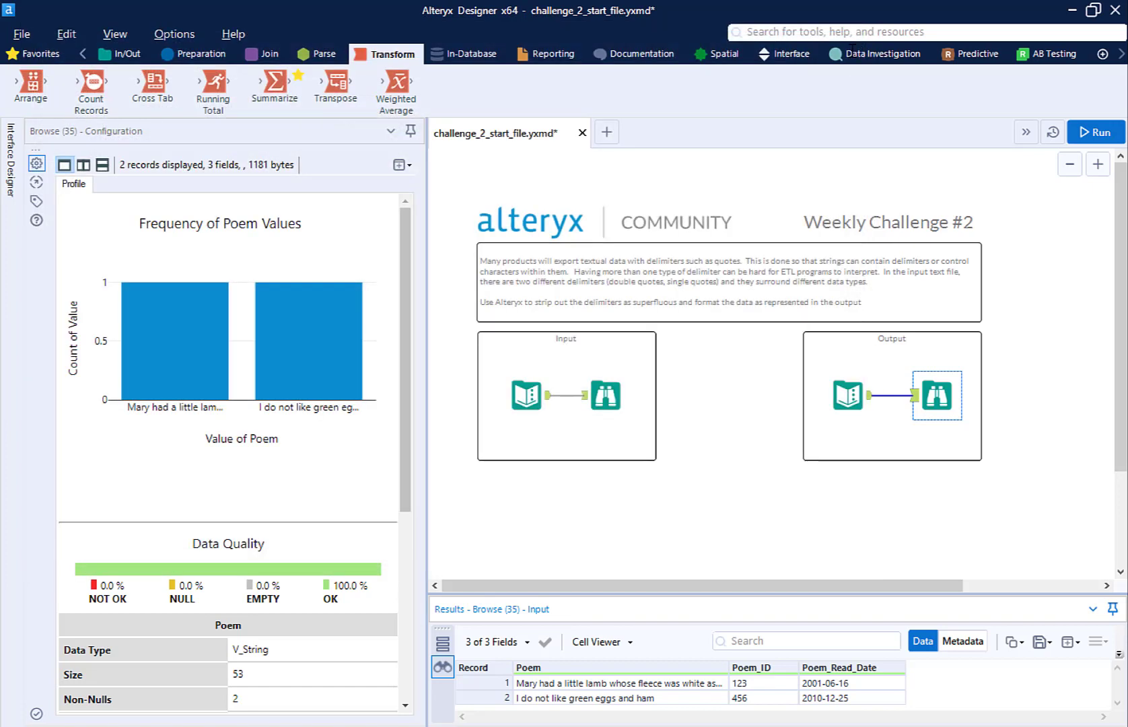
# Duplicate the input Text Input below the containers and connect a Text To Columns tool after it
pyautogui.scroll(-2, 466, 294)
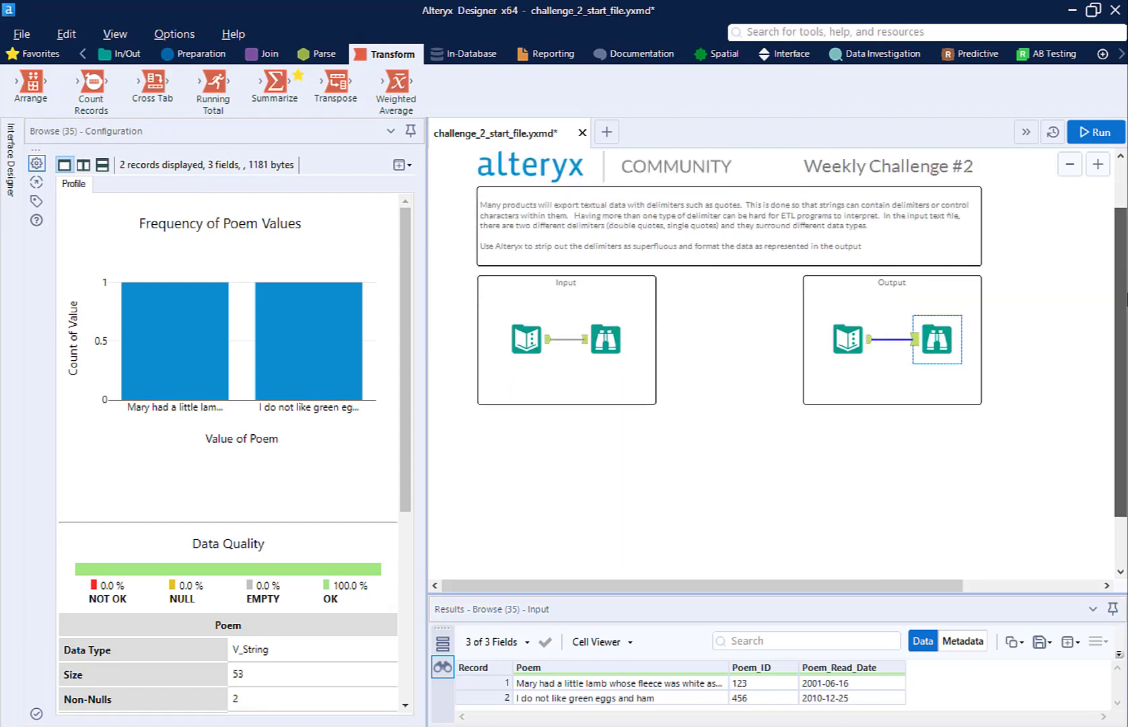
pyautogui.click(520, 314)
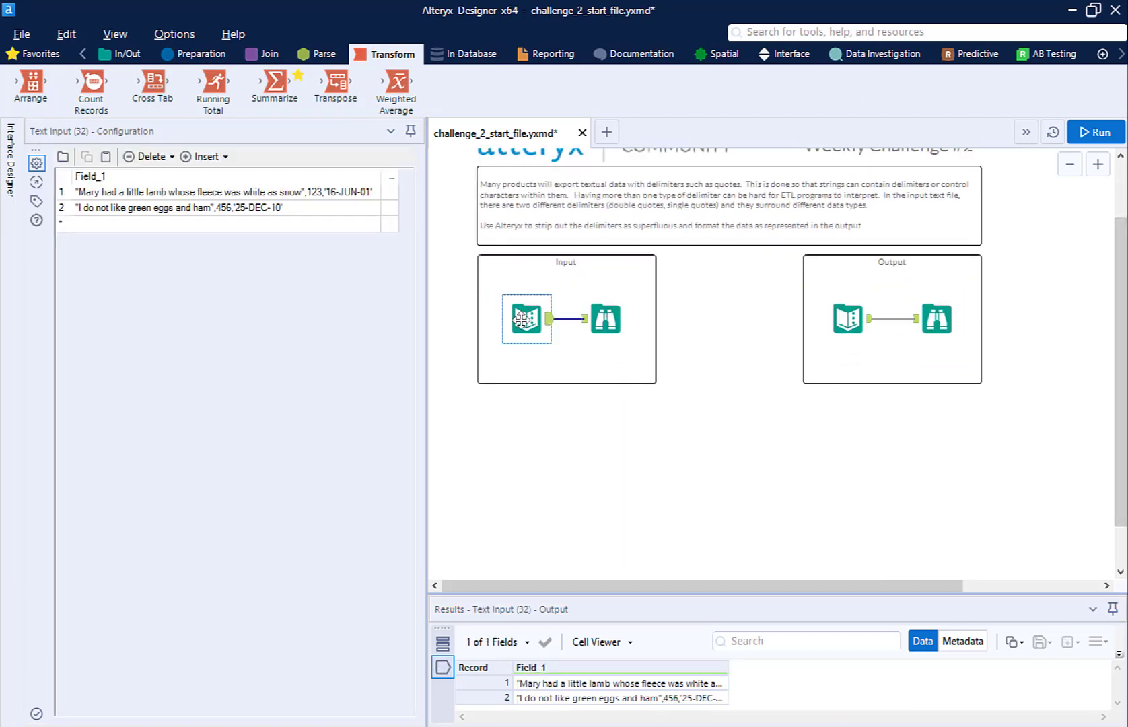
pyautogui.hotkey('ctrl', 'c')
pyautogui.hotkey('ctrl', 'v')
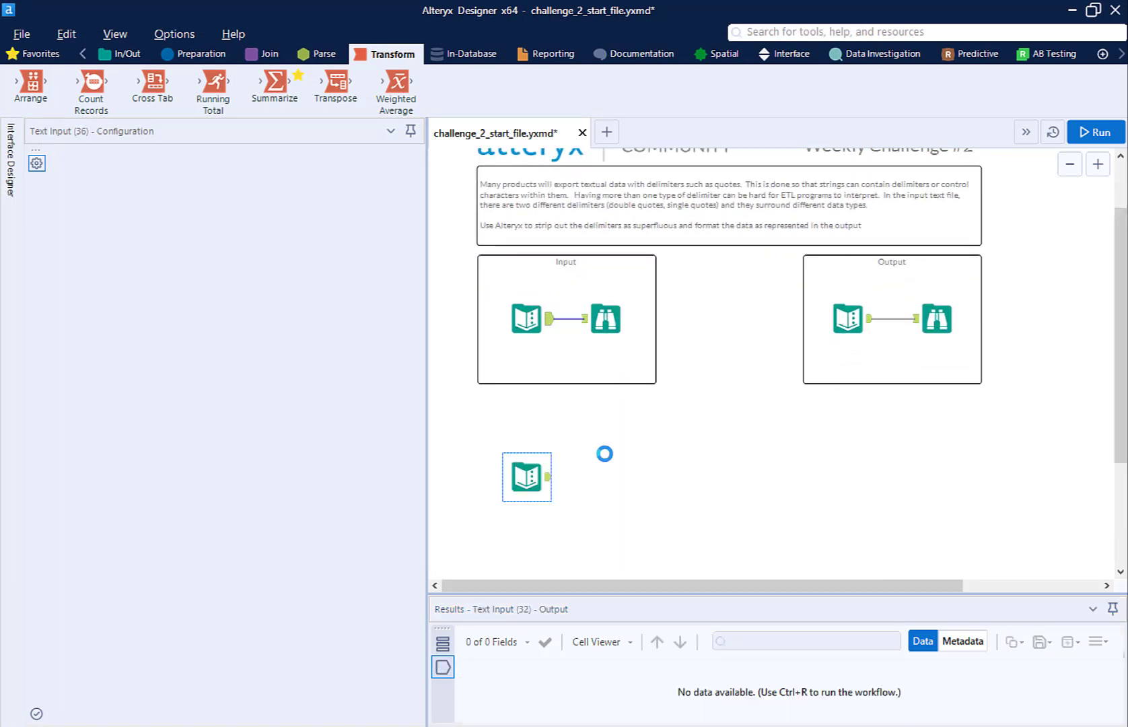
pyautogui.moveTo(511, 479); pyautogui.dragTo(496, 453)
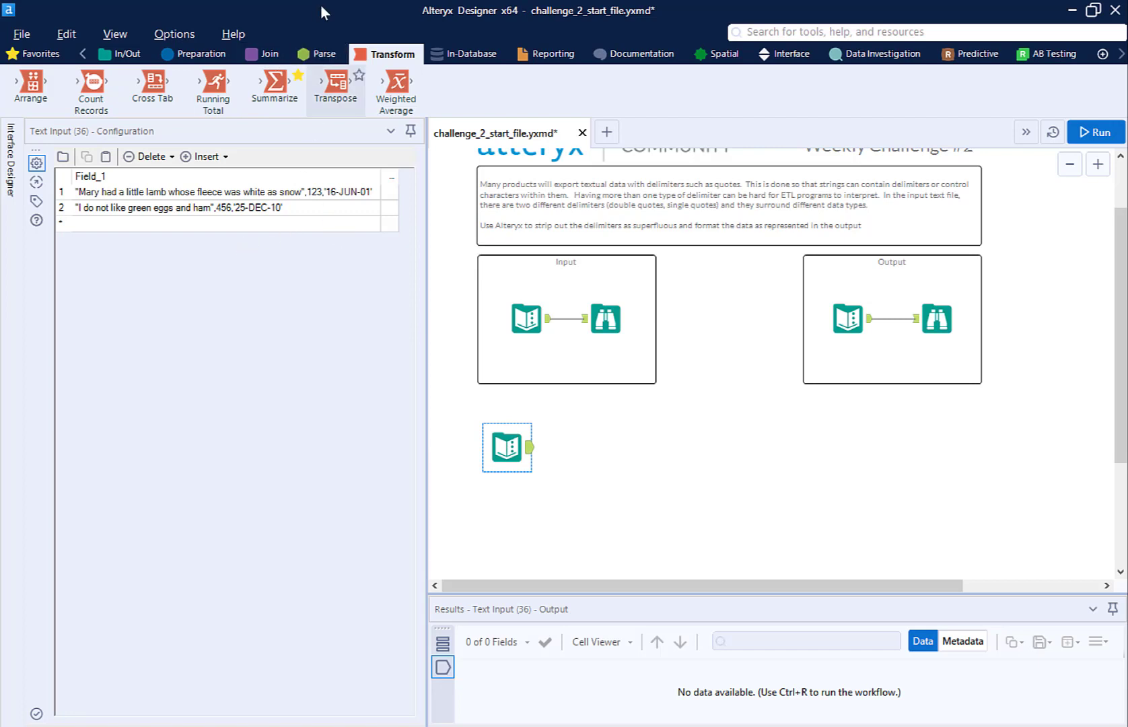
pyautogui.click(322, 54)
pyautogui.moveTo(152, 84); pyautogui.dragTo(592, 449)
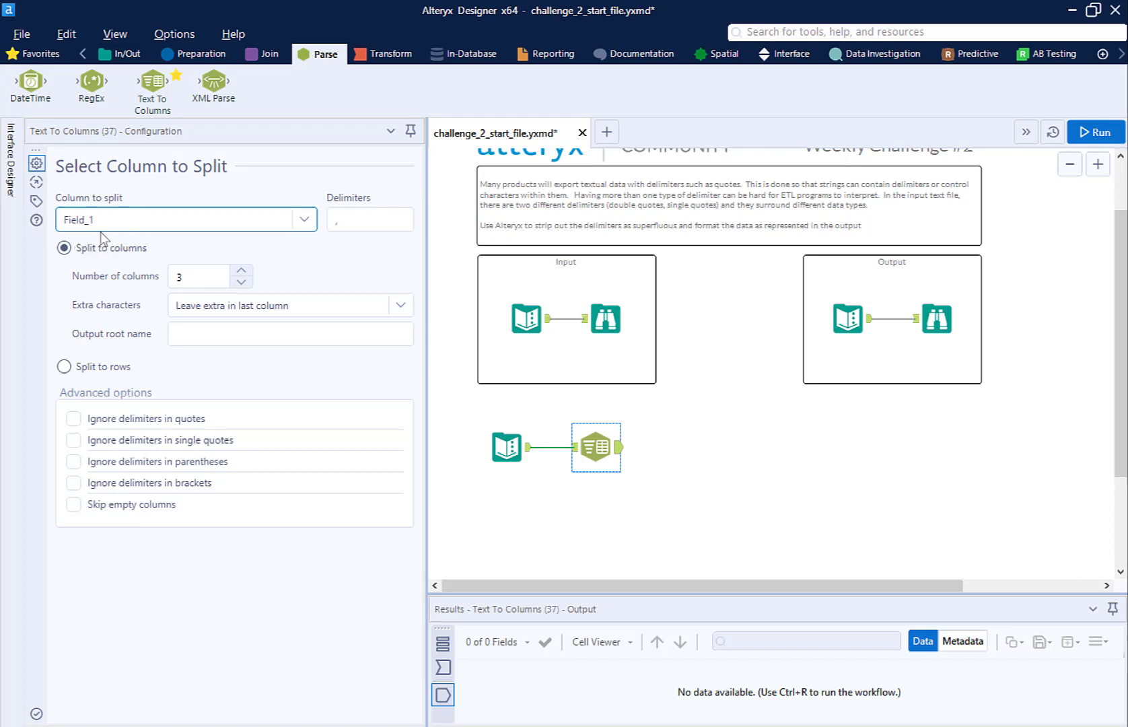
# Insert a Select tool before Text To Columns that renames Field_1 to MessyPoem
pyautogui.click(201, 60)
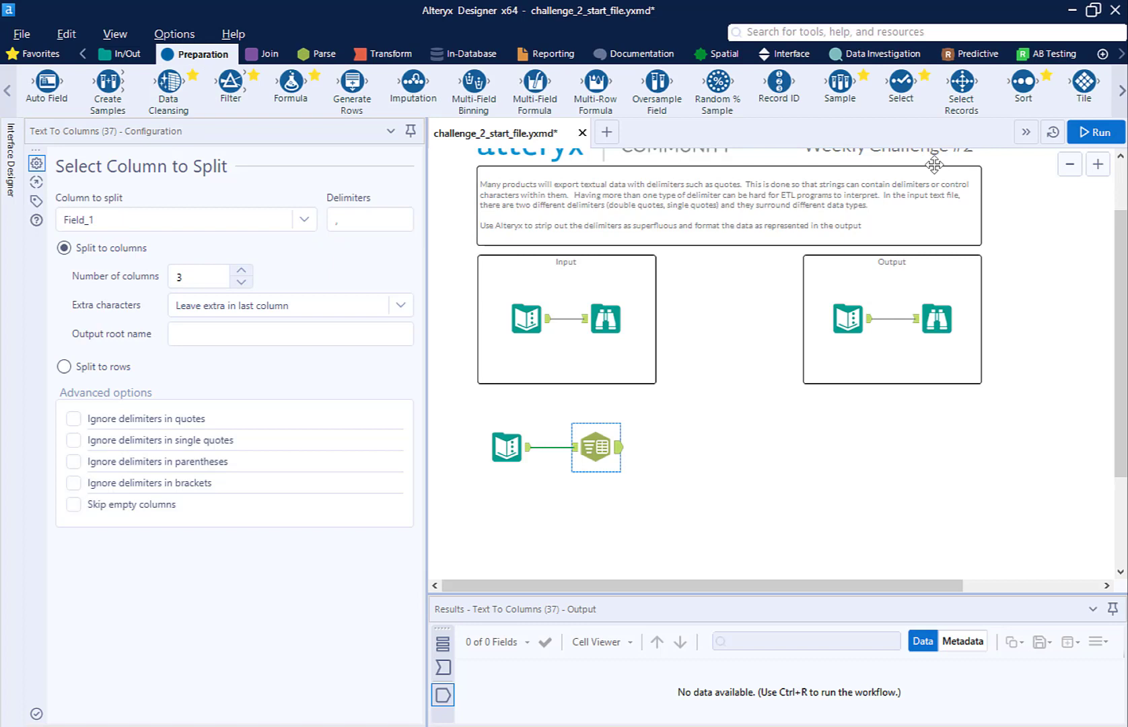
pyautogui.moveTo(901, 81); pyautogui.dragTo(553, 449)
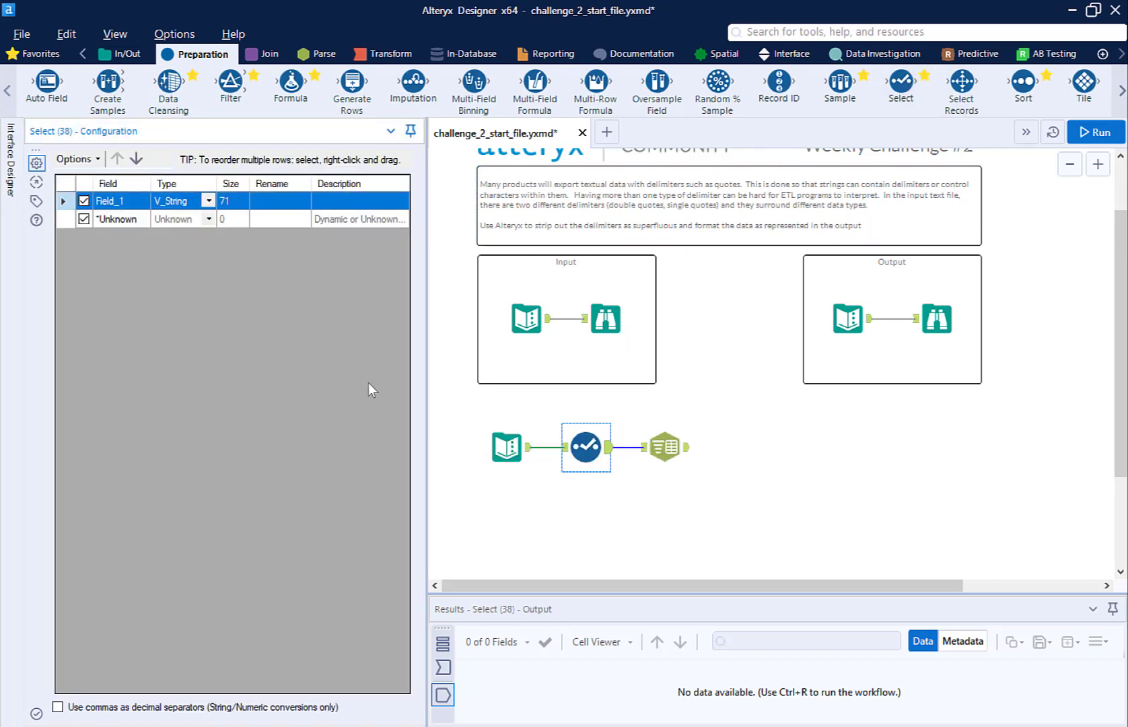
pyautogui.click(273, 201)
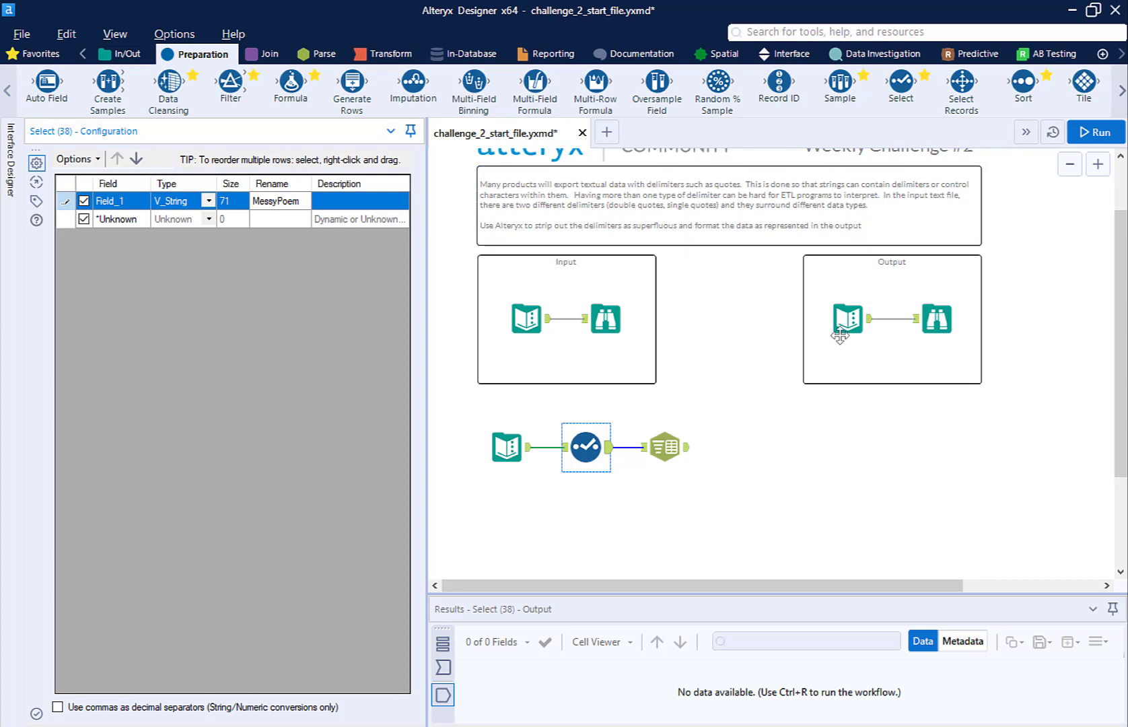
pyautogui.click(729, 498)
# Set Text To Columns to split the MessyPoem column and clear the existing delimiter
pyautogui.click(665, 447)
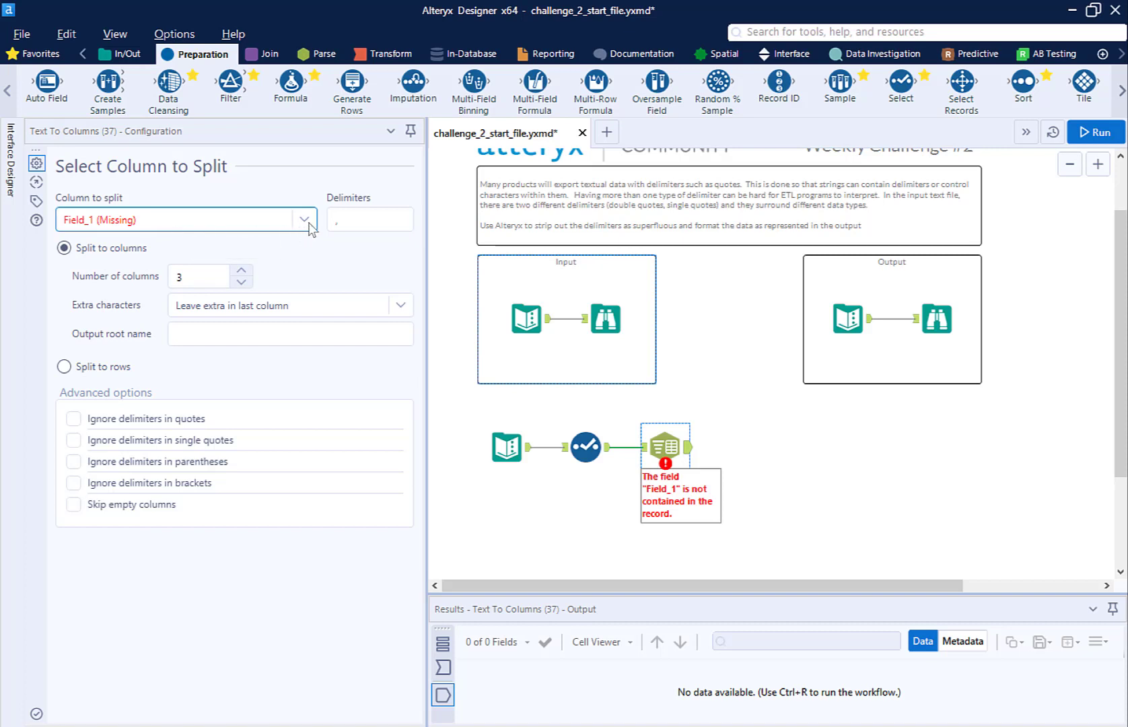
pyautogui.click(306, 222)
pyautogui.click(128, 241)
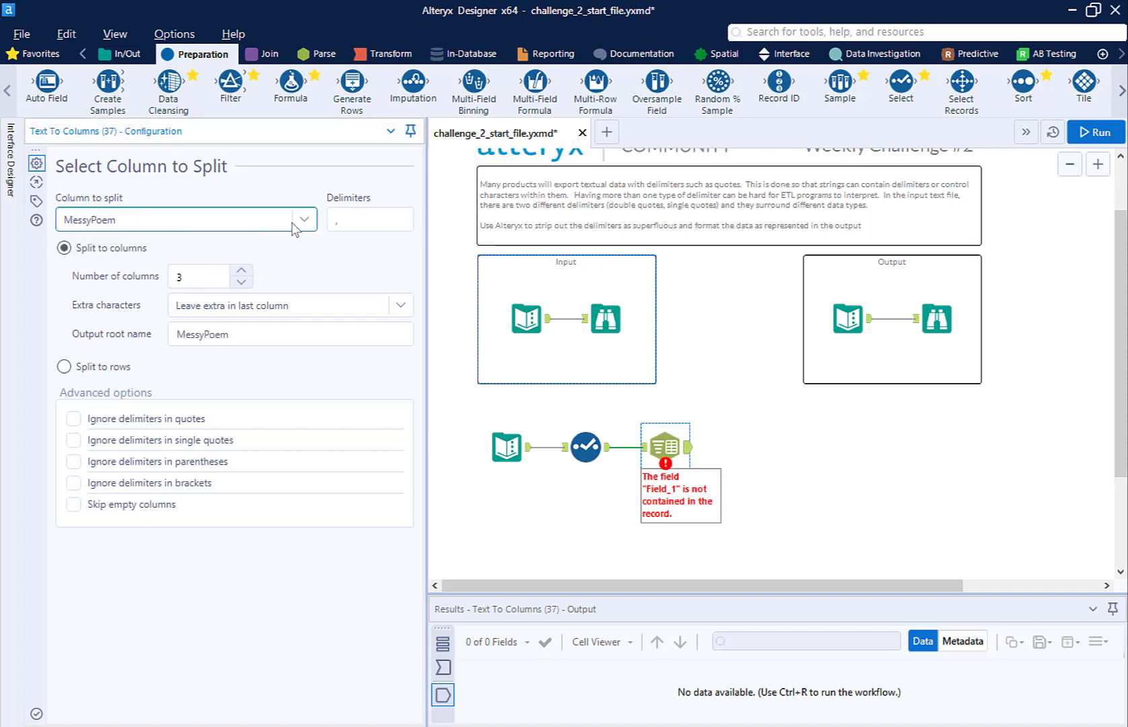
pyautogui.click(334, 228)
pyautogui.press('BackSpace')
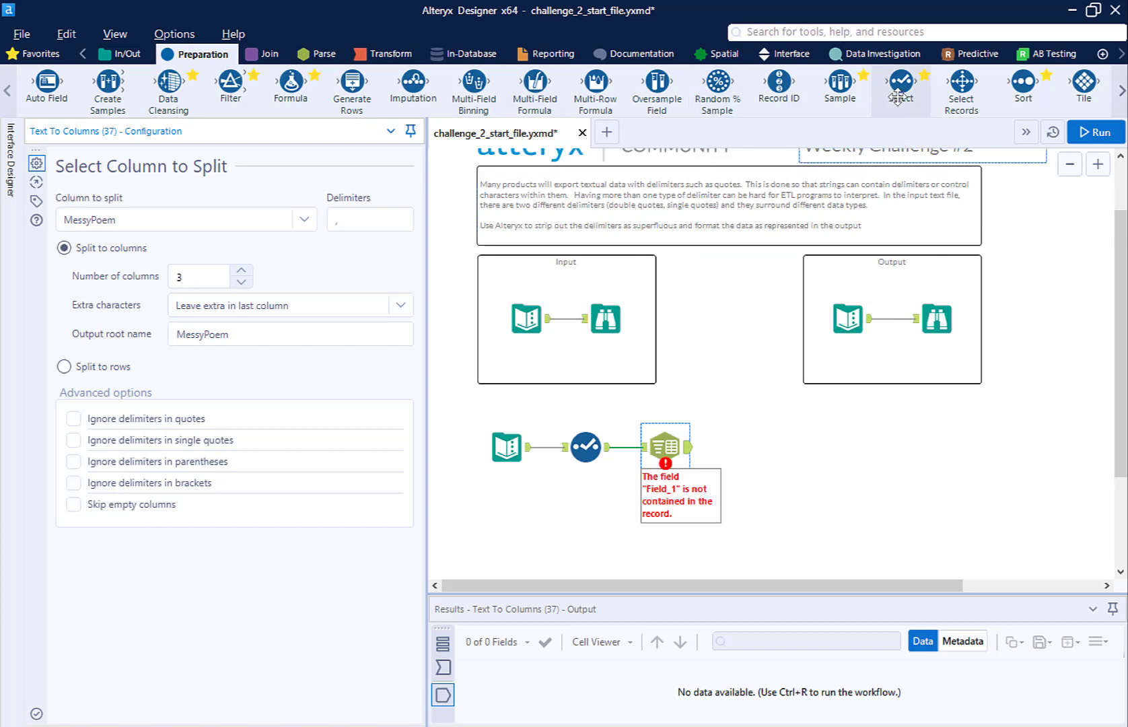
# Add a Select tool after Text To Columns, followed by a Browse tool
pyautogui.moveTo(897, 98); pyautogui.dragTo(745, 450)
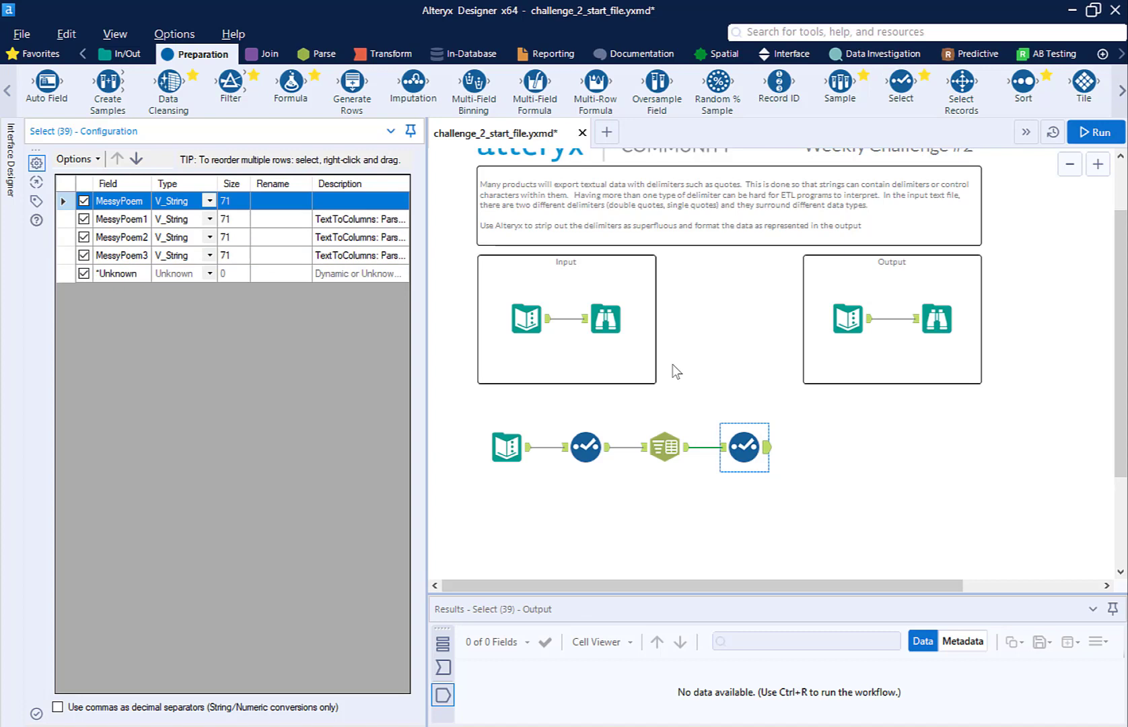
pyautogui.rightClick(743, 443)
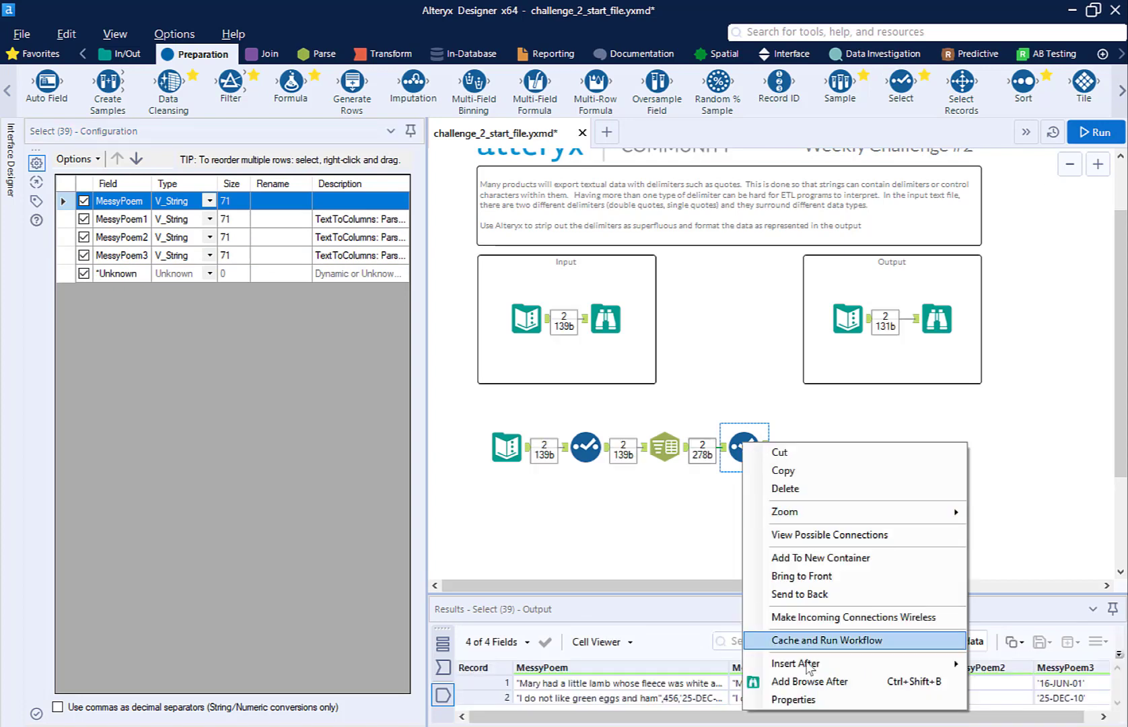
pyautogui.click(834, 681)
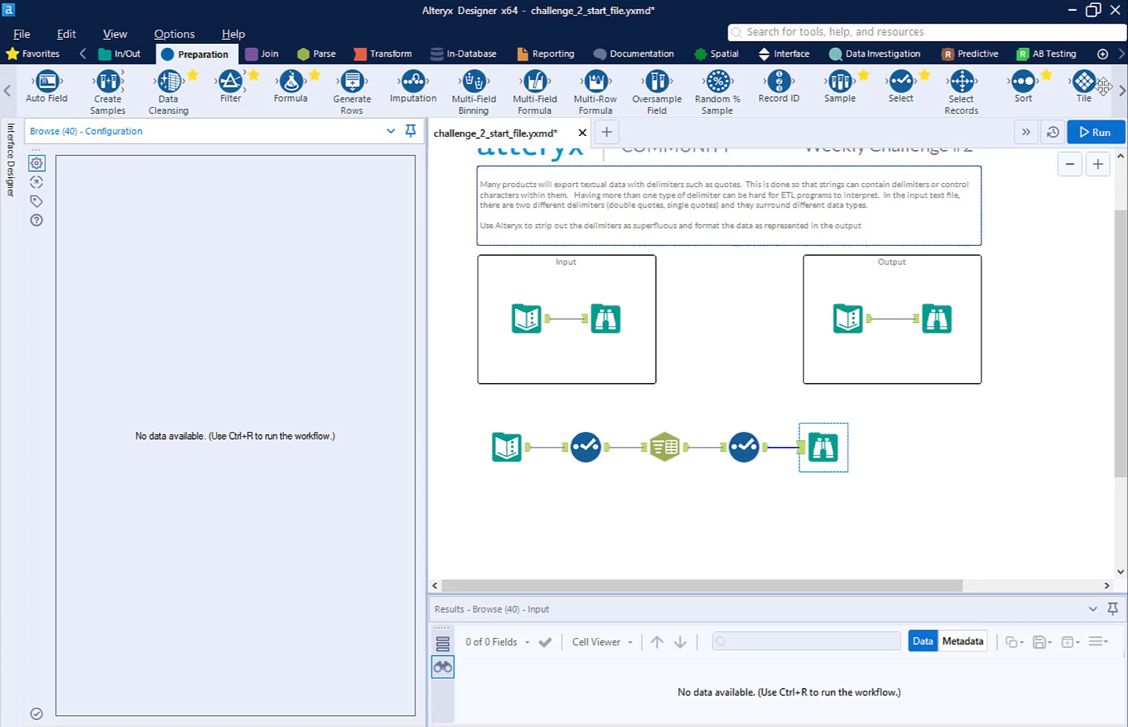
# Run the workflow and review MessyPoem1–3 (quoted poem, ID, quoted date) in a separate window
pyautogui.click(1097, 133)
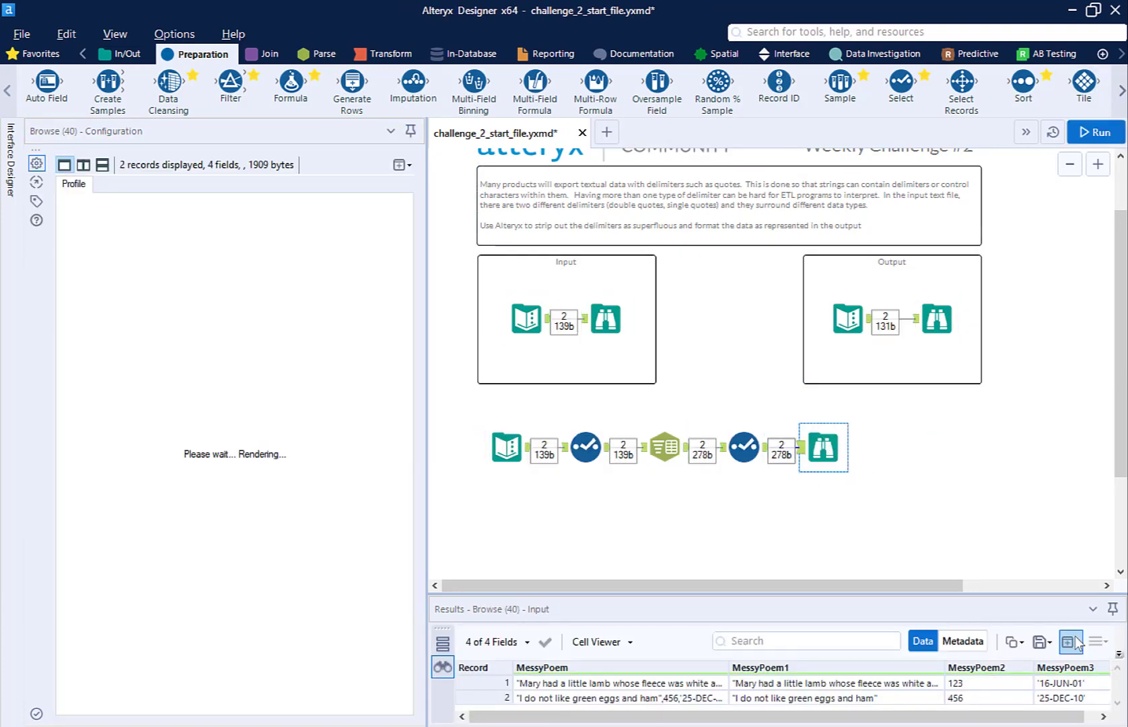
pyautogui.click(1075, 642)
pyautogui.click(955, 664)
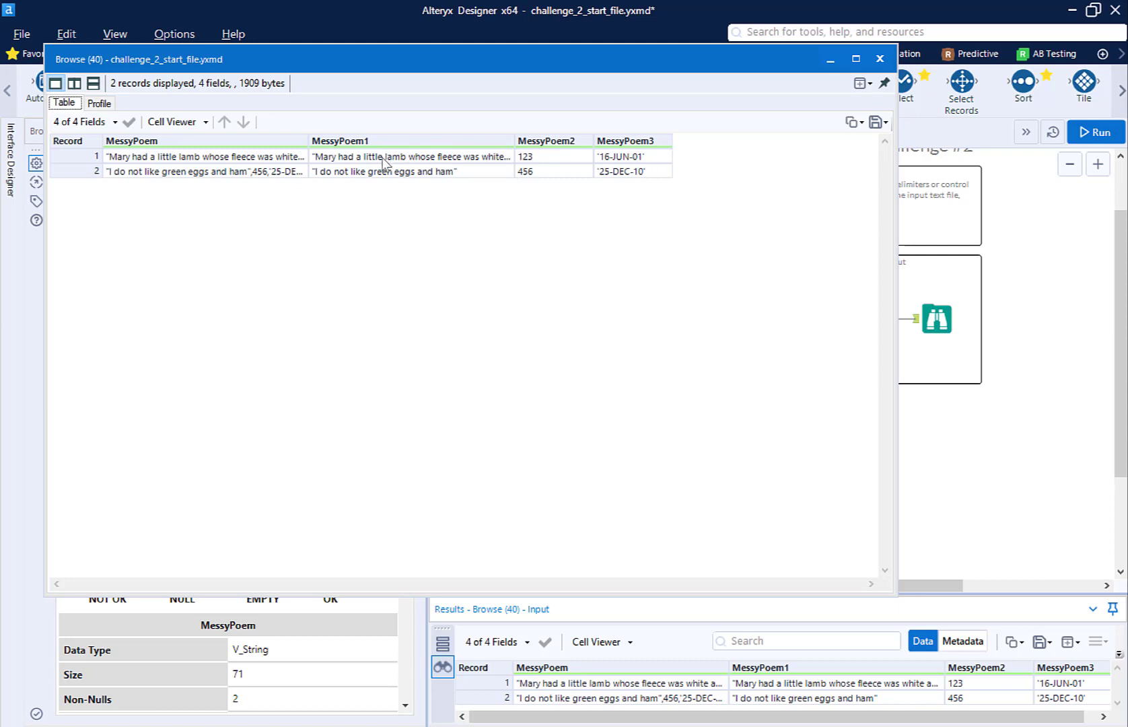
pyautogui.click(878, 60)
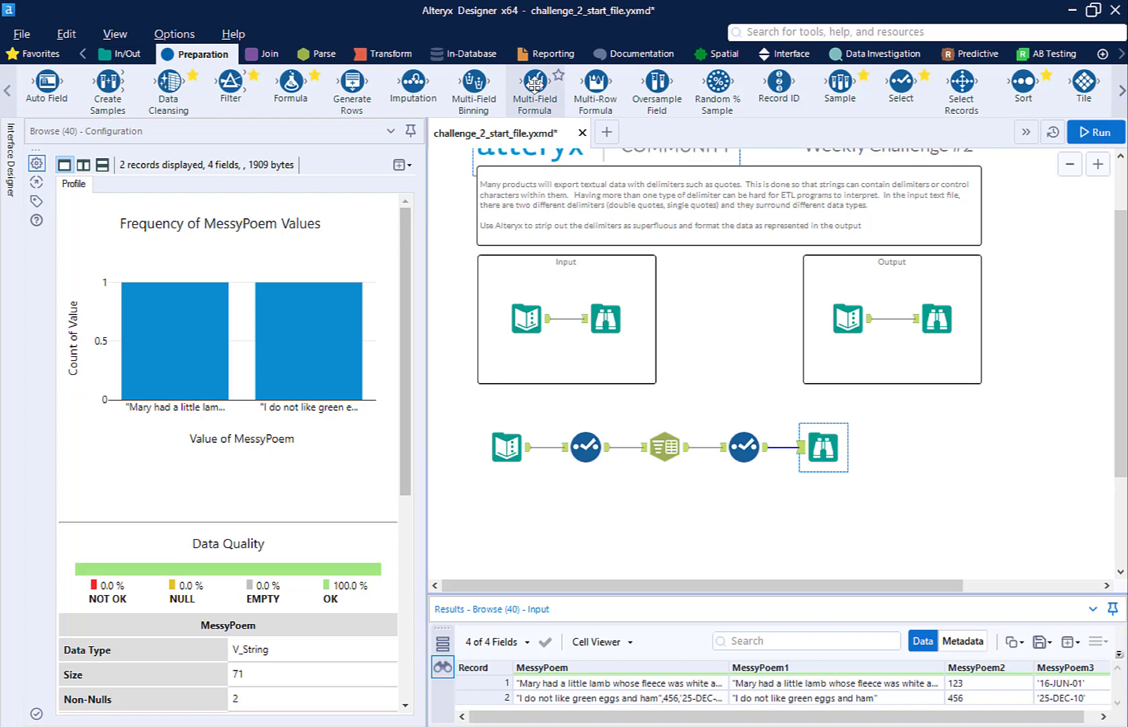
# Add a Multi-Field Formula before the Browse on text fields MessyPoem1 and MessyPoem3 with expression [_CurrentField_]
pyautogui.moveTo(535, 82); pyautogui.dragTo(789, 448)
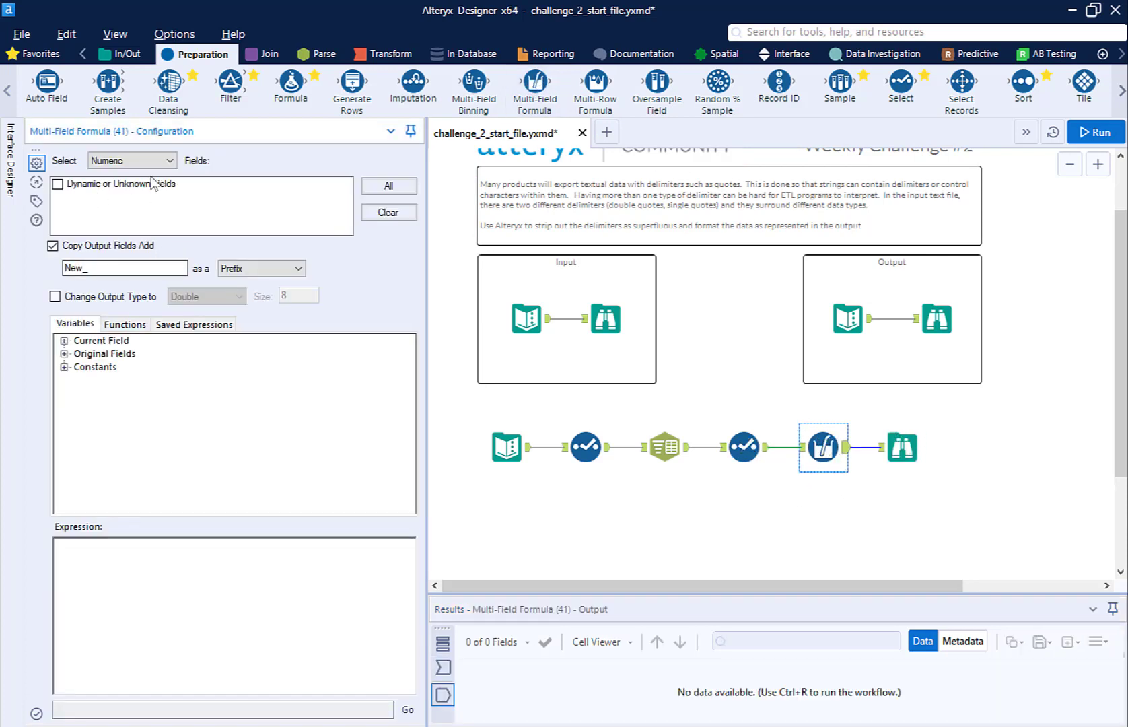
pyautogui.click(164, 162)
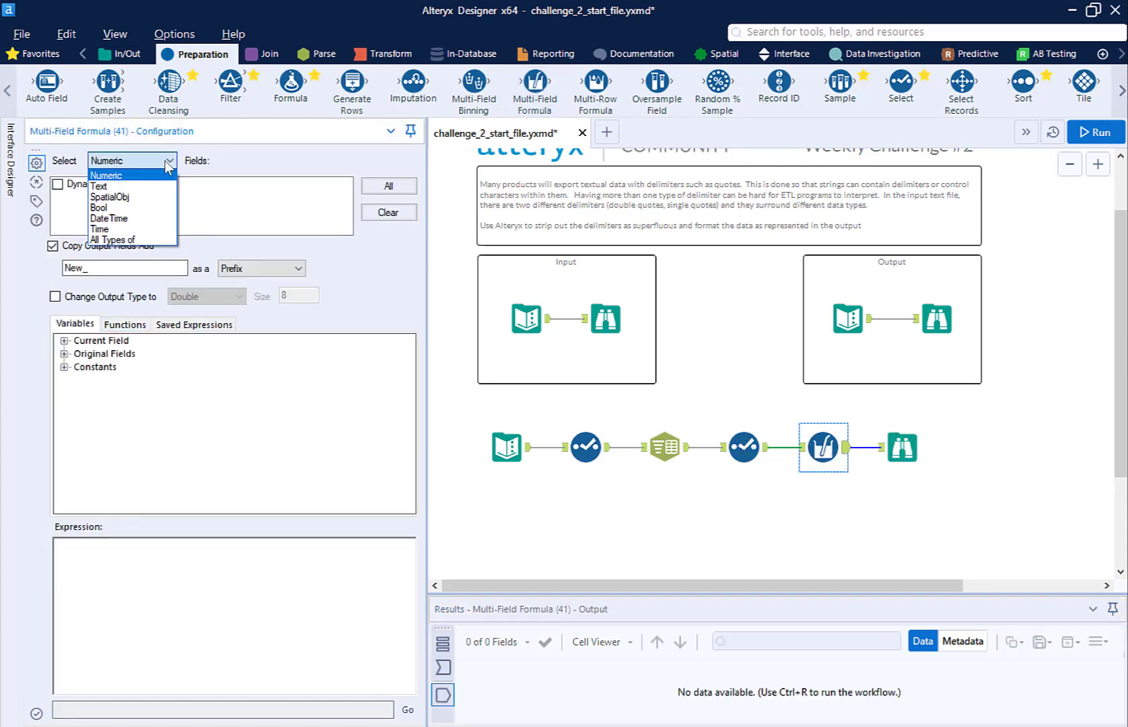
pyautogui.click(135, 186)
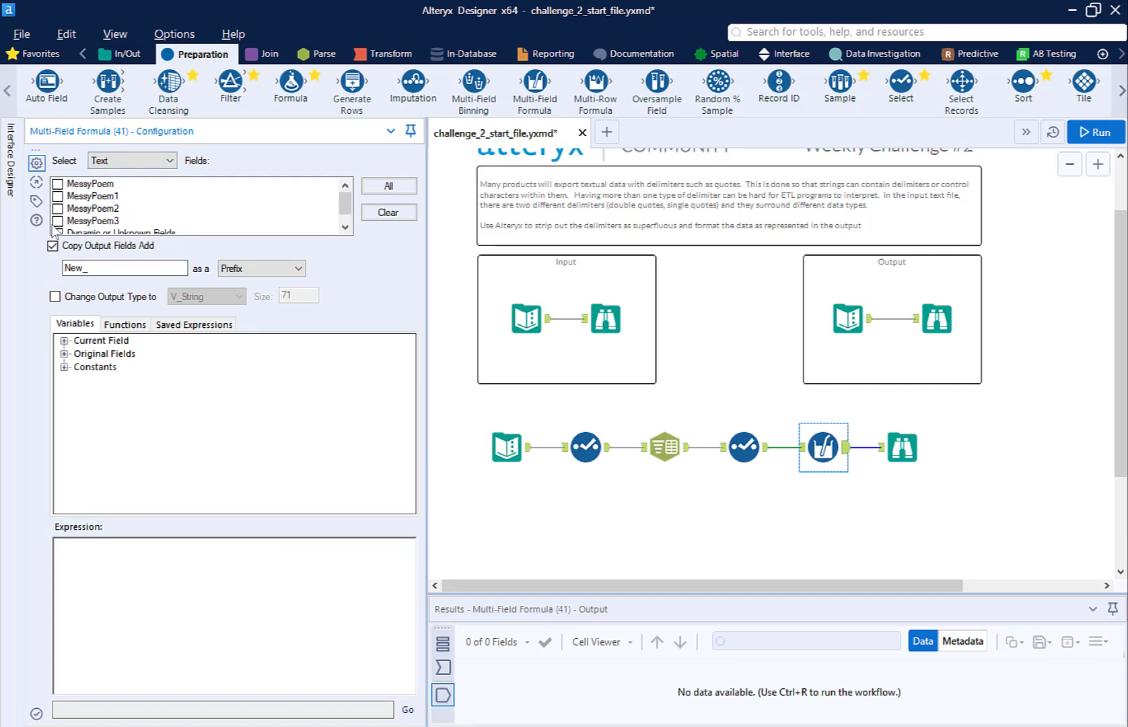
pyautogui.click(59, 197)
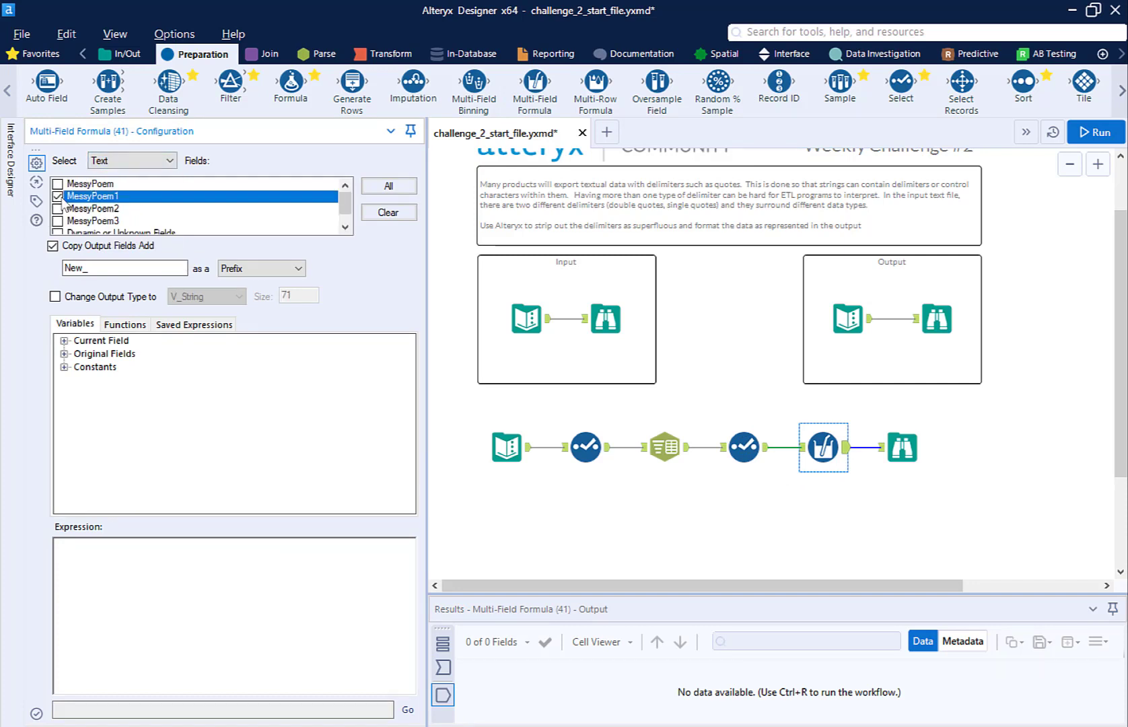
pyautogui.click(58, 221)
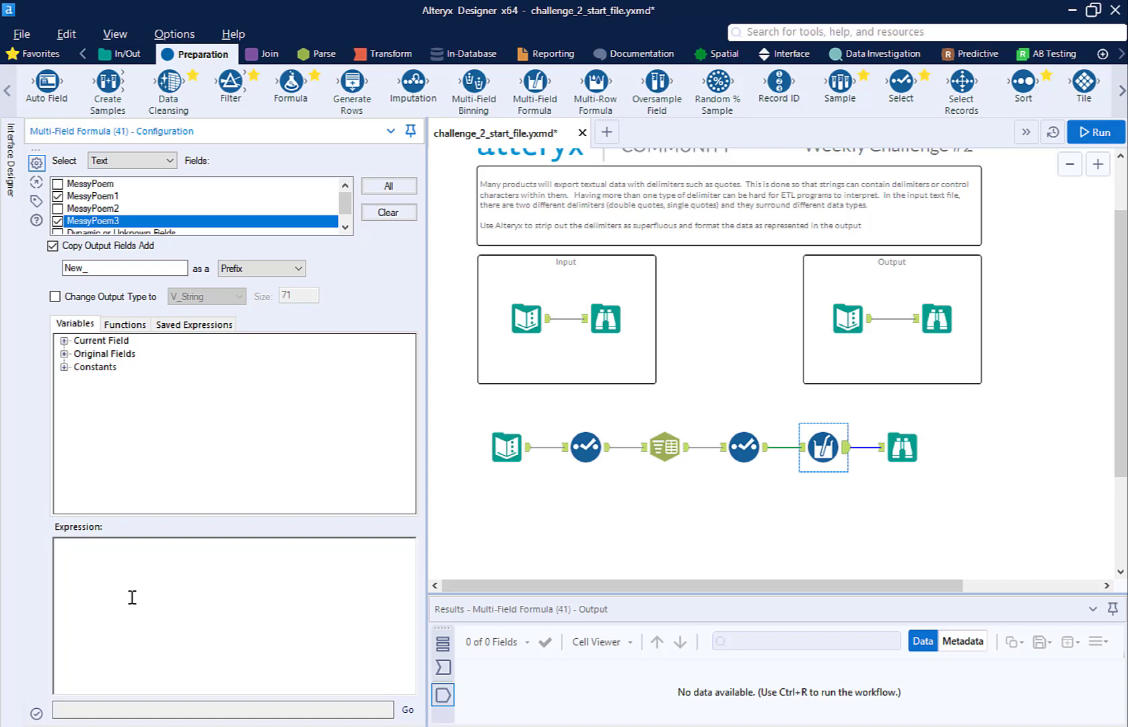
pyautogui.click(65, 341)
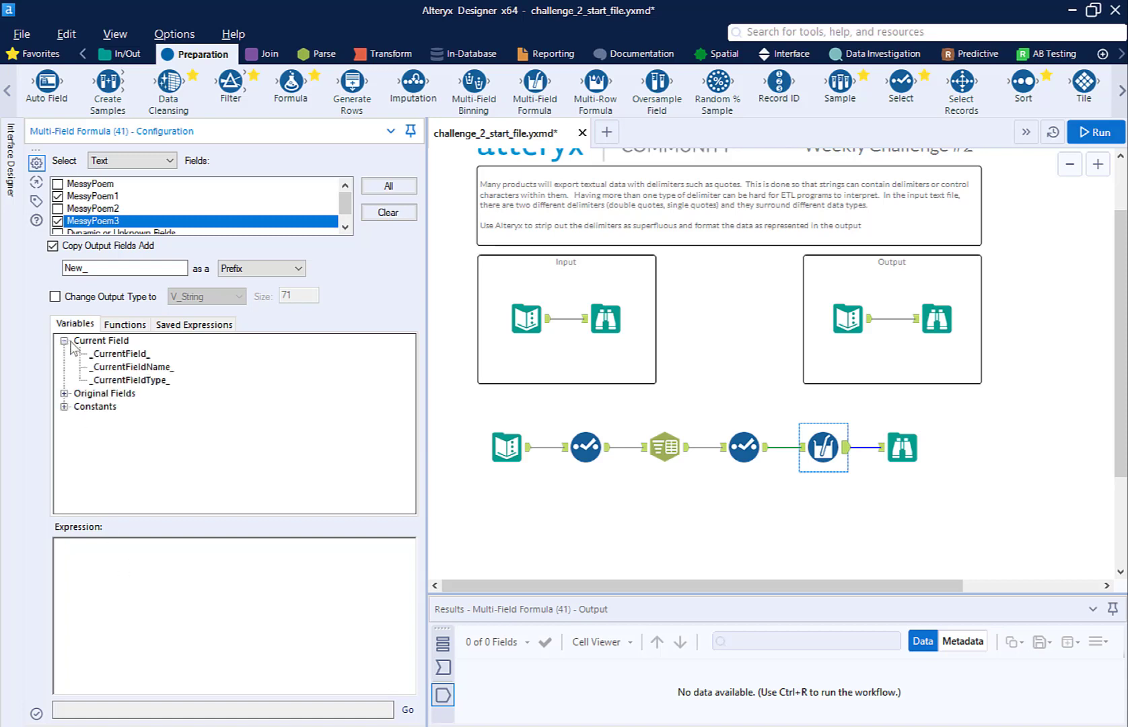
pyautogui.doubleClick(133, 354)
pyautogui.tripleClick(61, 545)
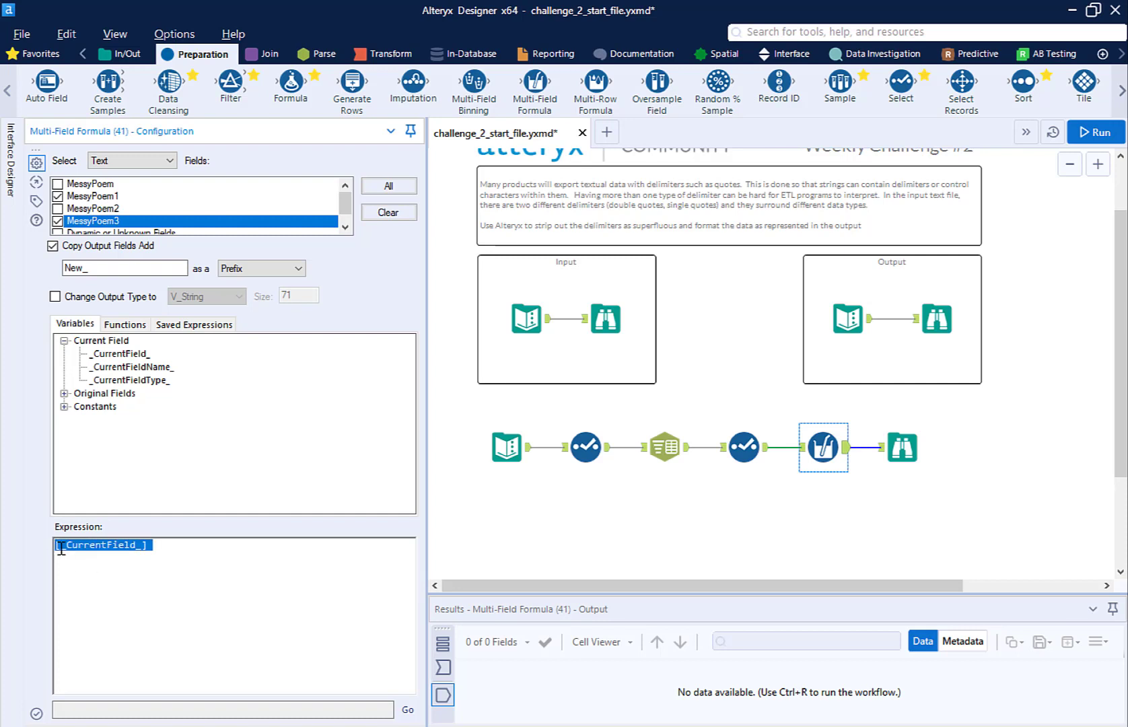
# Change the expression to REPLACE(REPLACE([_CurrentField_],'"',''),"'","") to strip double and single quotes
pyautogui.press('Home')
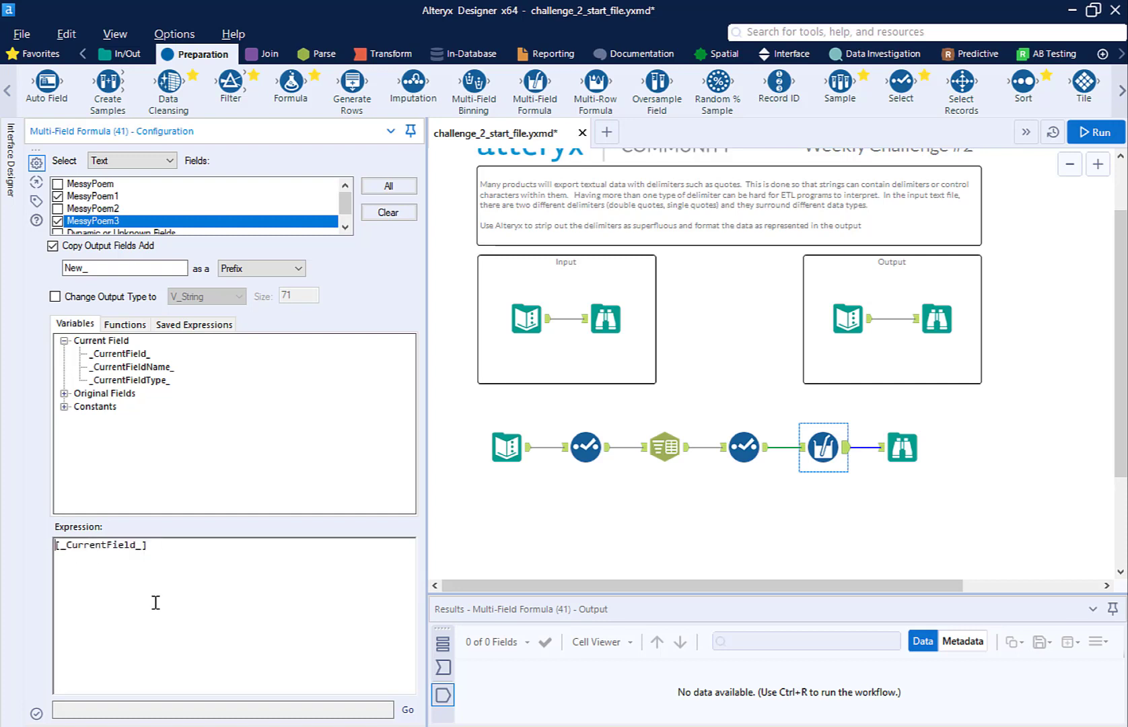
pyautogui.write('REPLACE(')
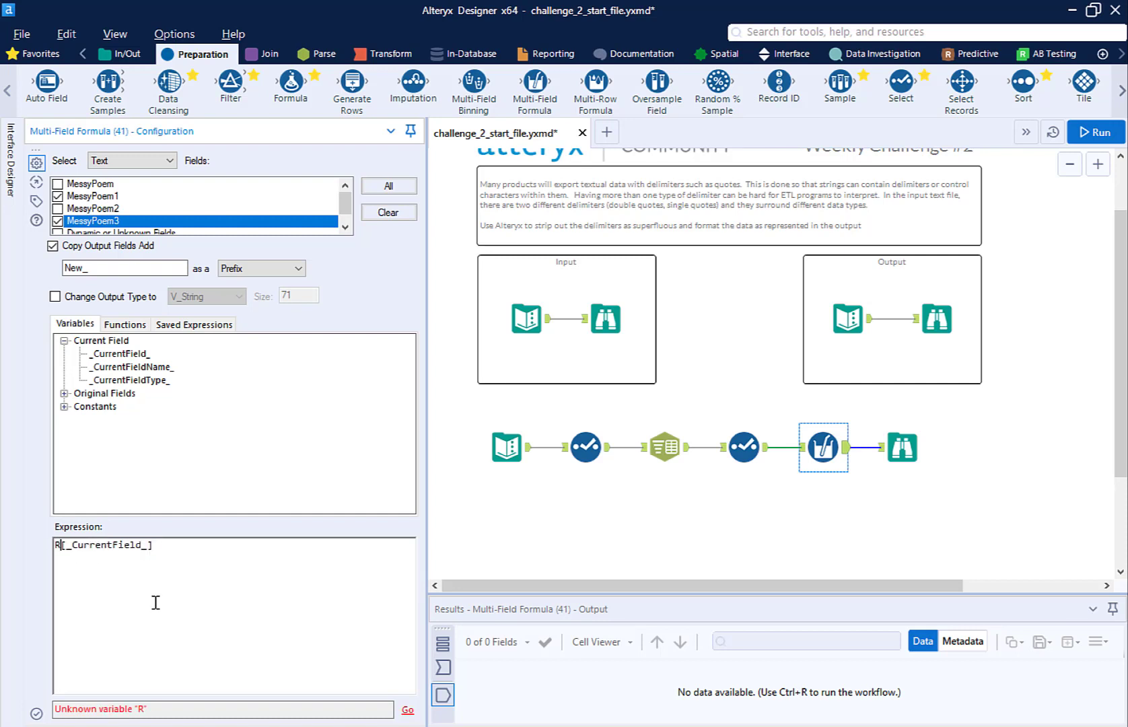
pyautogui.press('Right')
pyautogui.press('Right')
pyautogui.press('Right')
pyautogui.press('Right')
pyautogui.press('Right')
pyautogui.press('Right')
pyautogui.press('Right')
pyautogui.press('Right')
pyautogui.press('Right')
pyautogui.press('Right')
pyautogui.press('Right')
pyautogui.press('Right')
pyautogui.press('Right')
pyautogui.press('Right')
pyautogui.press('Right')
pyautogui.press('Right')
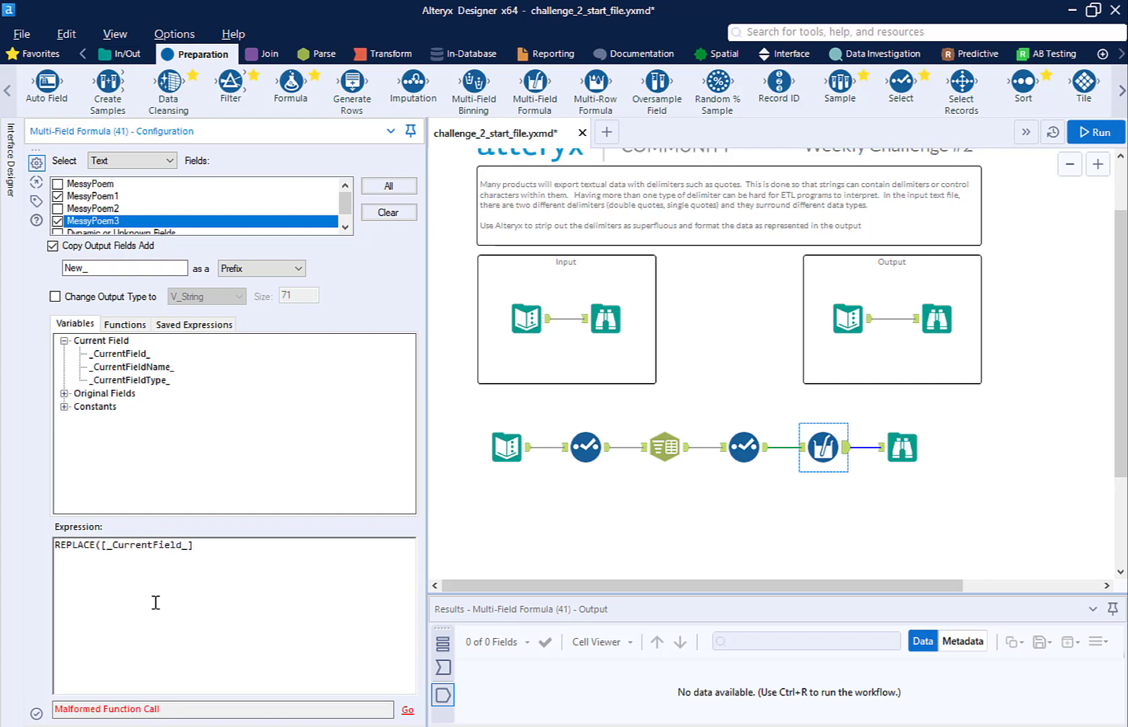
pyautogui.write(',')
pyautogui.write('\'"\'')
pyautogui.write(',')
pyautogui.write("'')")
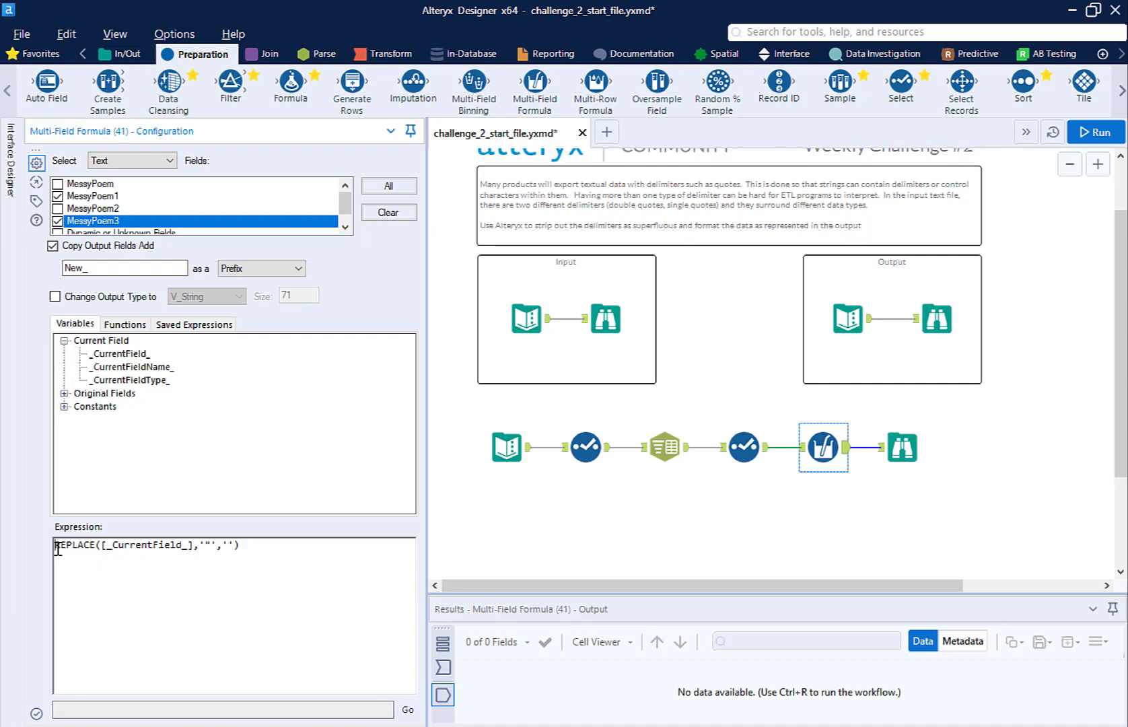
pyautogui.write('REPLACE')
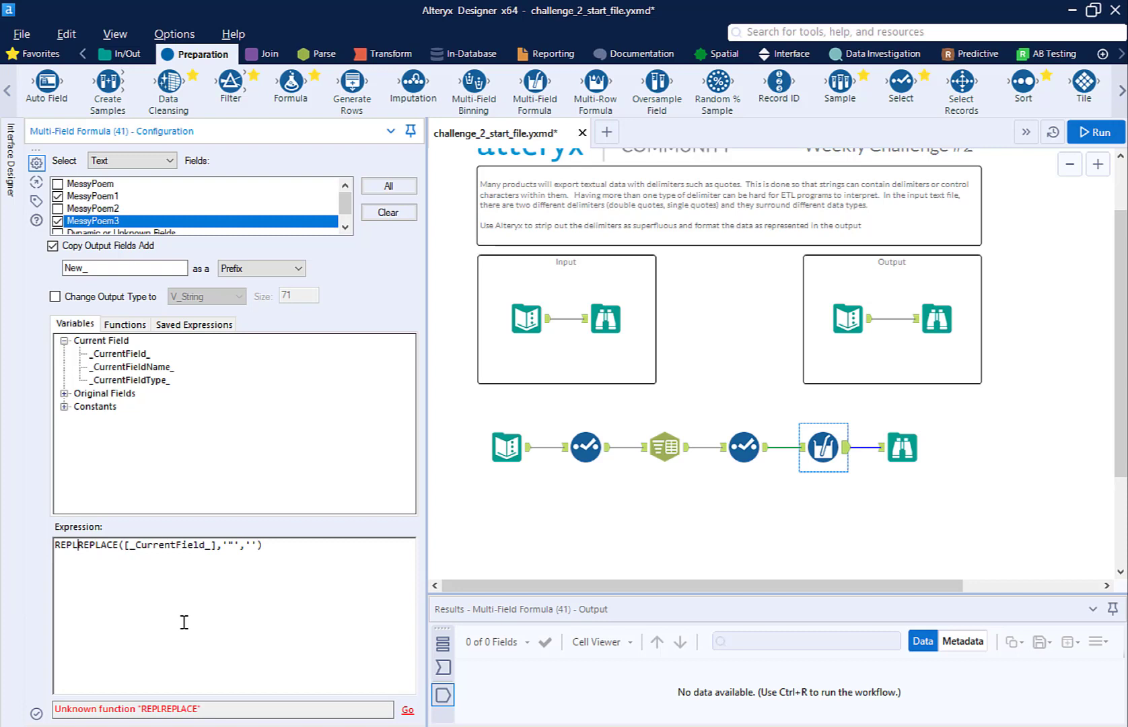
pyautogui.write('(')
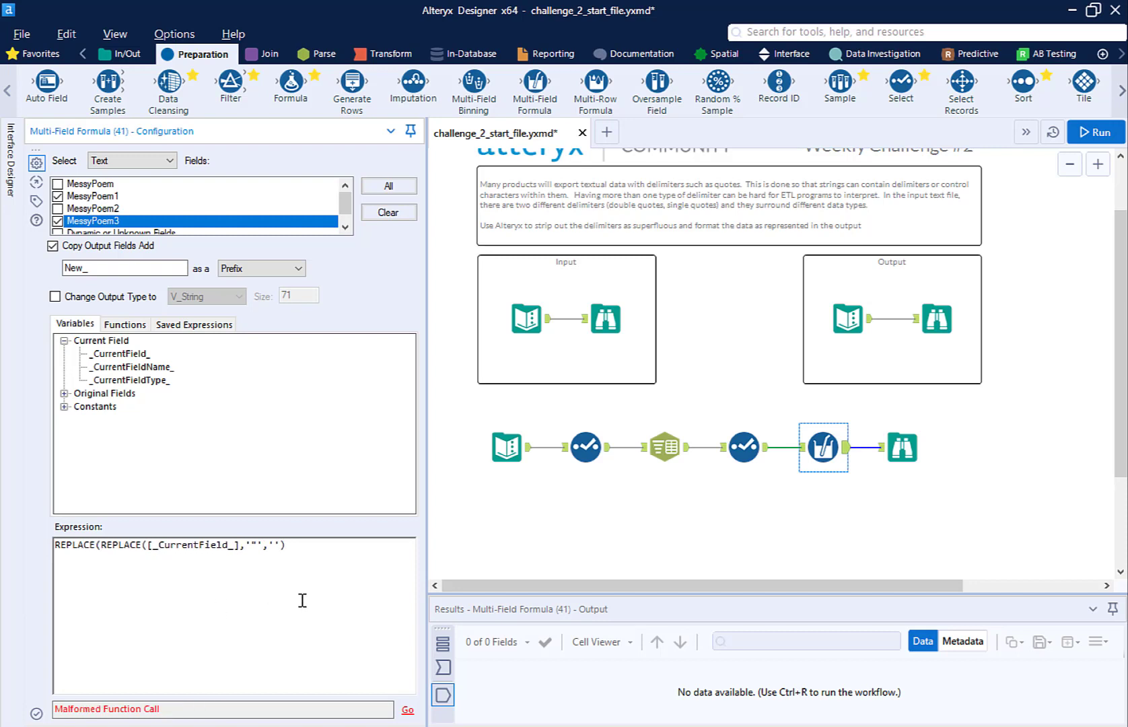
pyautogui.click(306, 547)
pyautogui.write('),"\'","")')
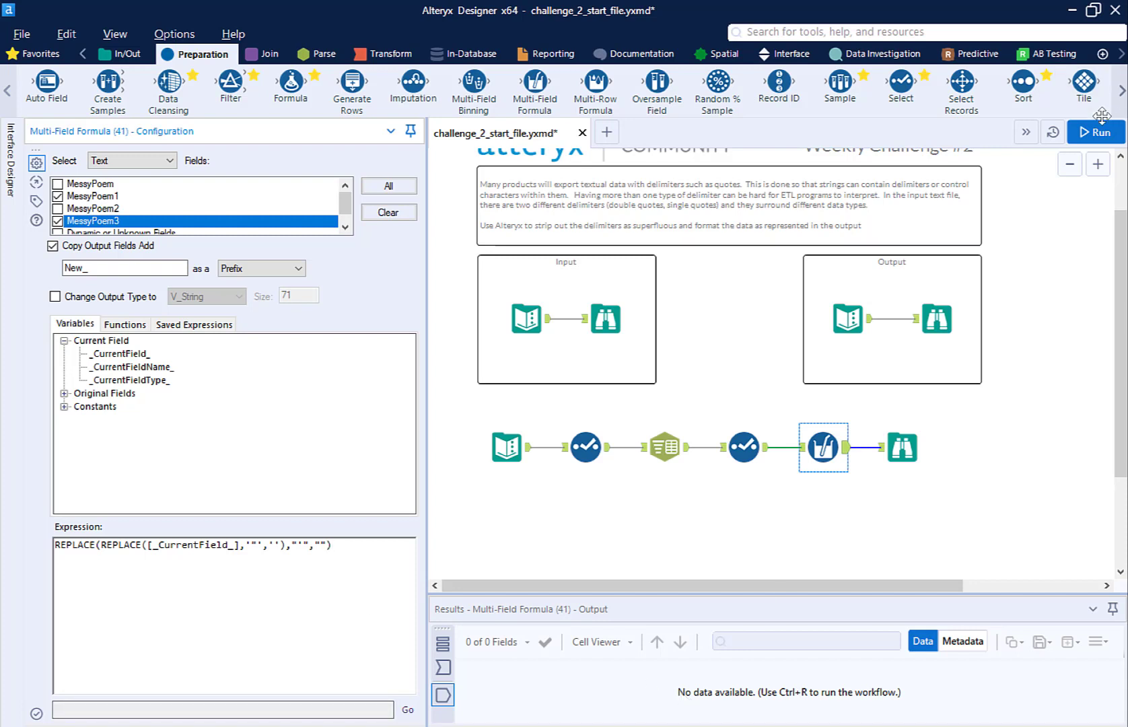
# Rerun the workflow, confirm New_MessyPoem1 and New_MessyPoem3 are quote-free, and dock the results window back
pyautogui.click(1091, 134)
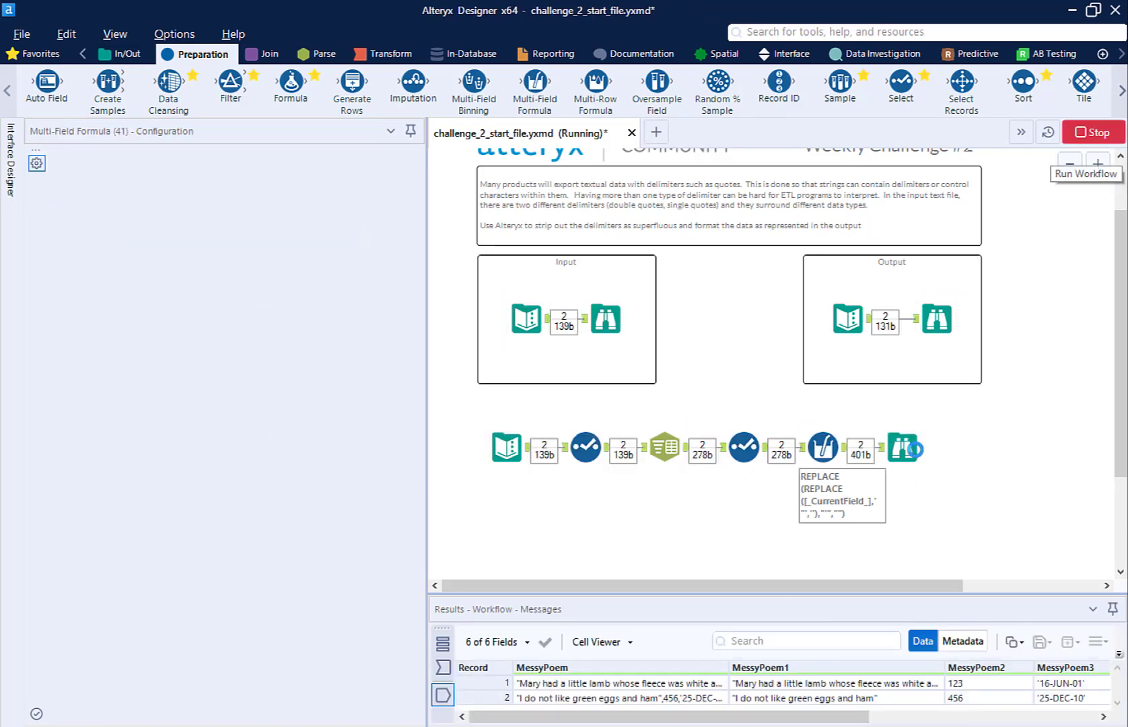
pyautogui.click(909, 448)
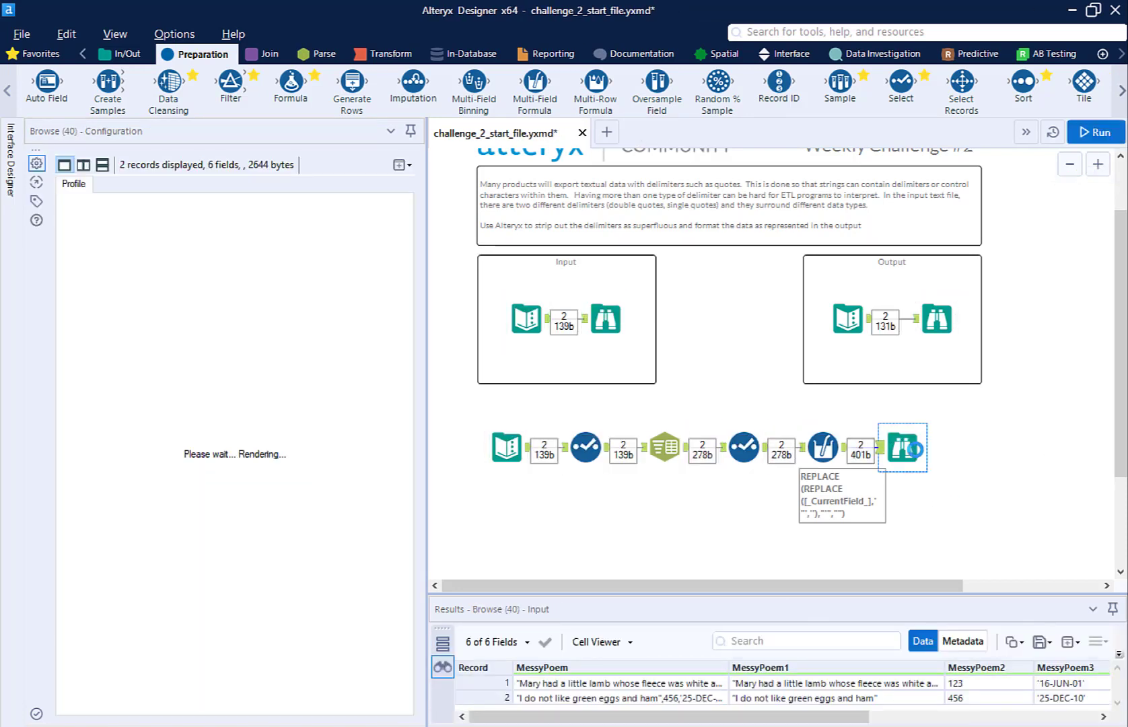
pyautogui.click(1069, 641)
pyautogui.click(1069, 643)
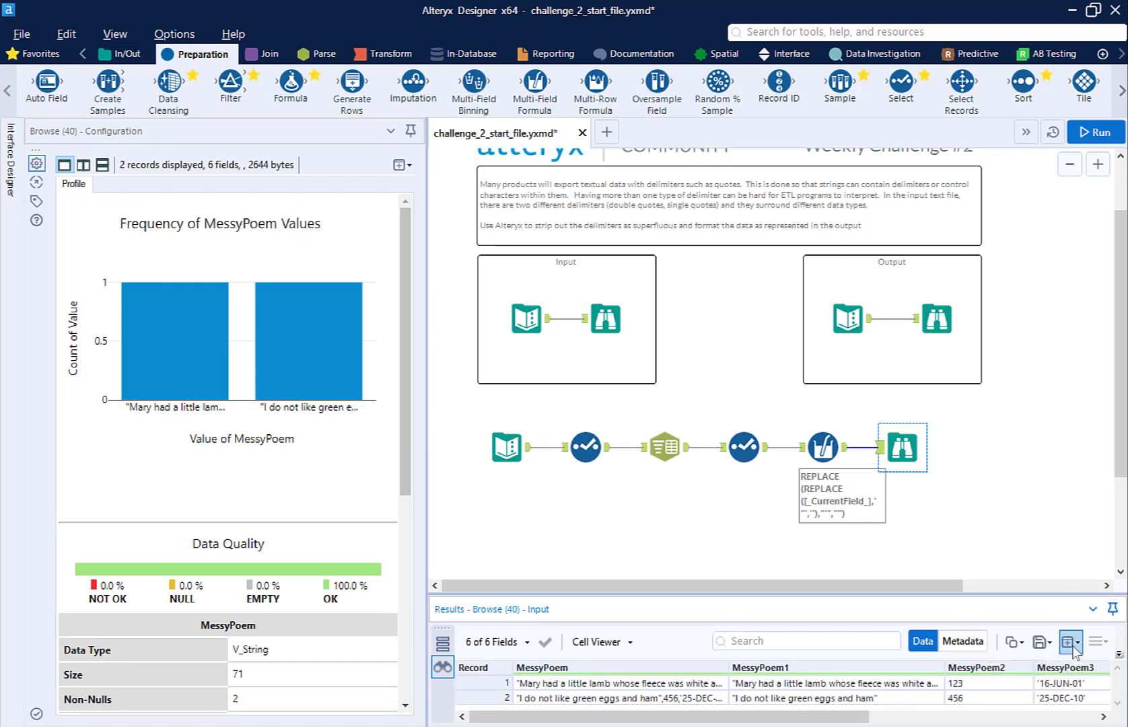
pyautogui.click(1070, 645)
pyautogui.click(969, 664)
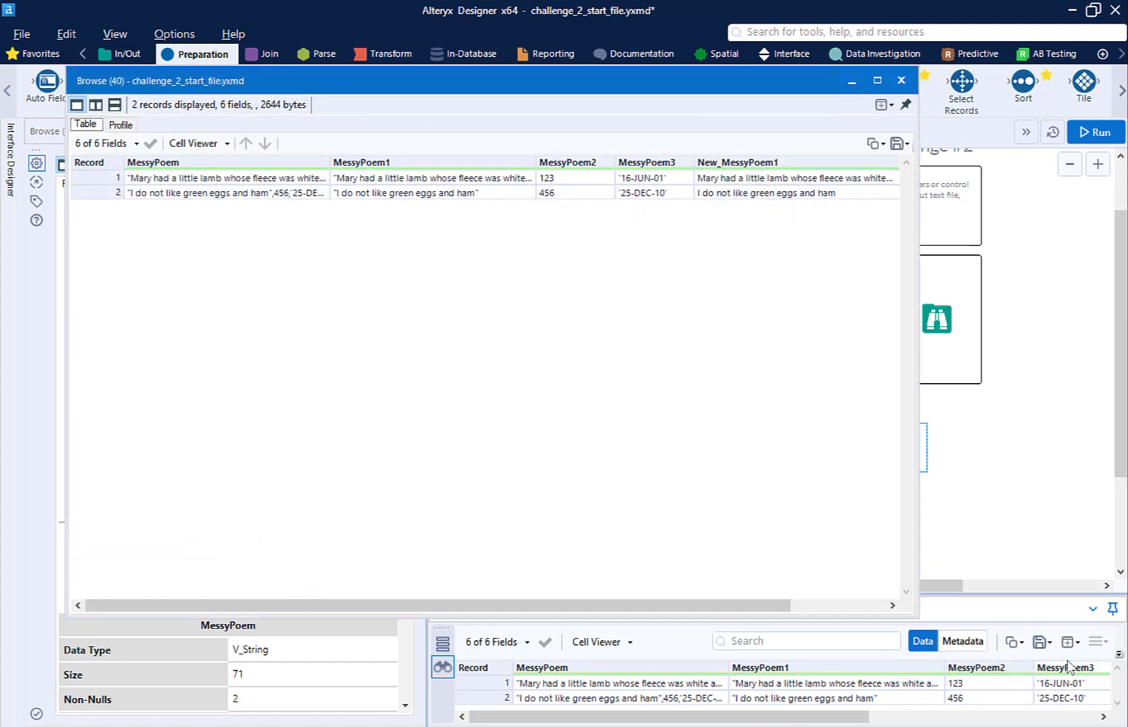
pyautogui.moveTo(500, 600); pyautogui.dragTo(765, 578)
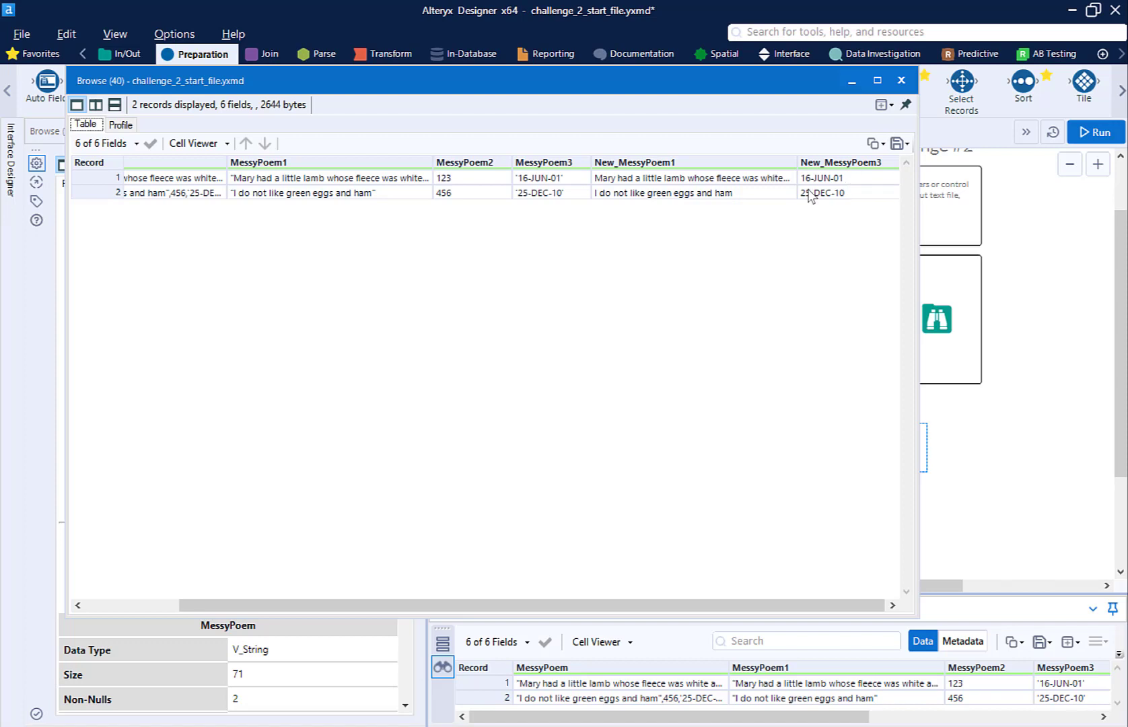
pyautogui.click(904, 103)
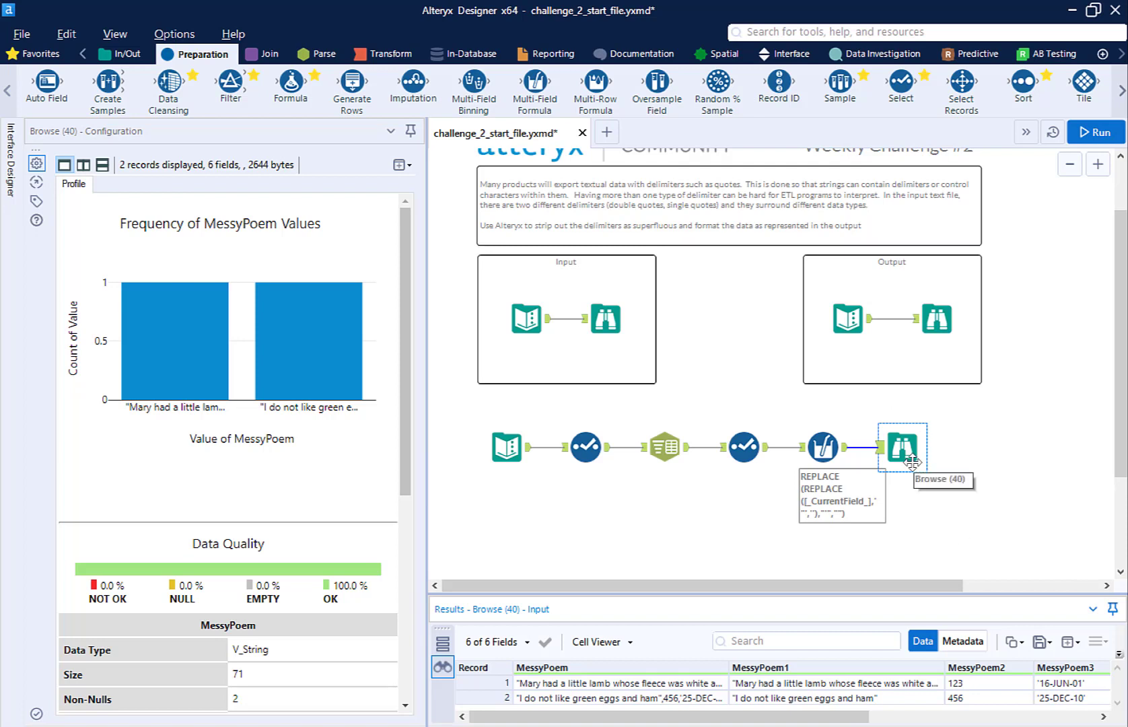
# Insert a Formula tool before the final Browse with a new output column named Poem Read Date
pyautogui.click(325, 55)
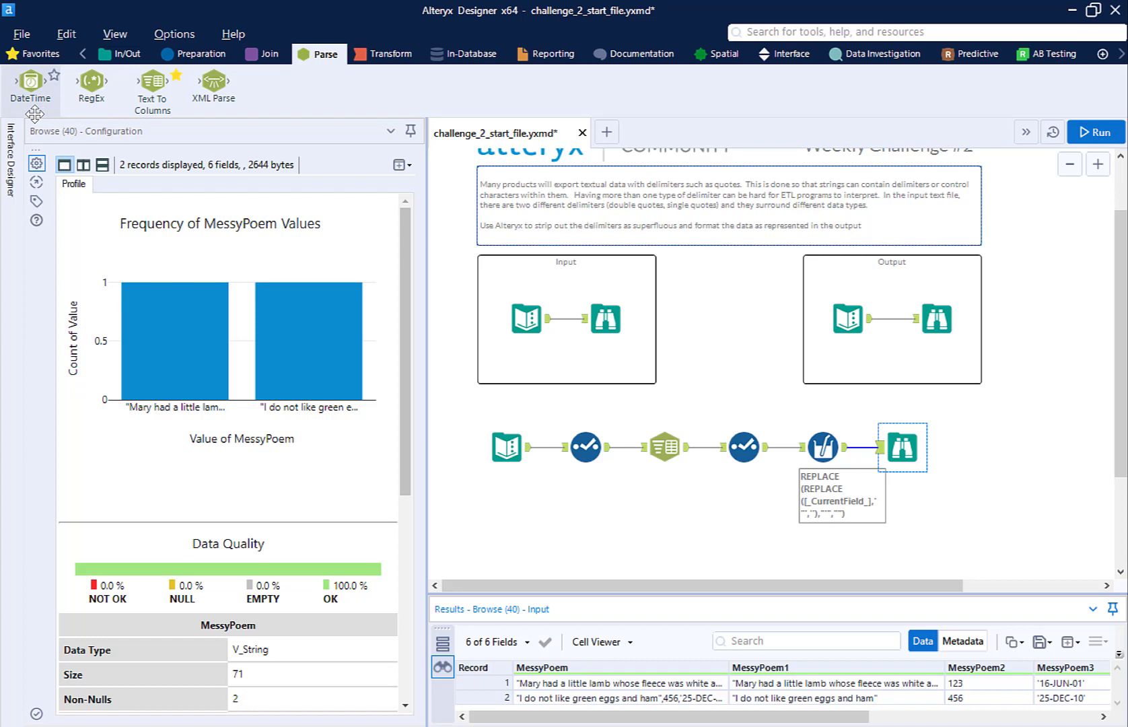
pyautogui.click(201, 54)
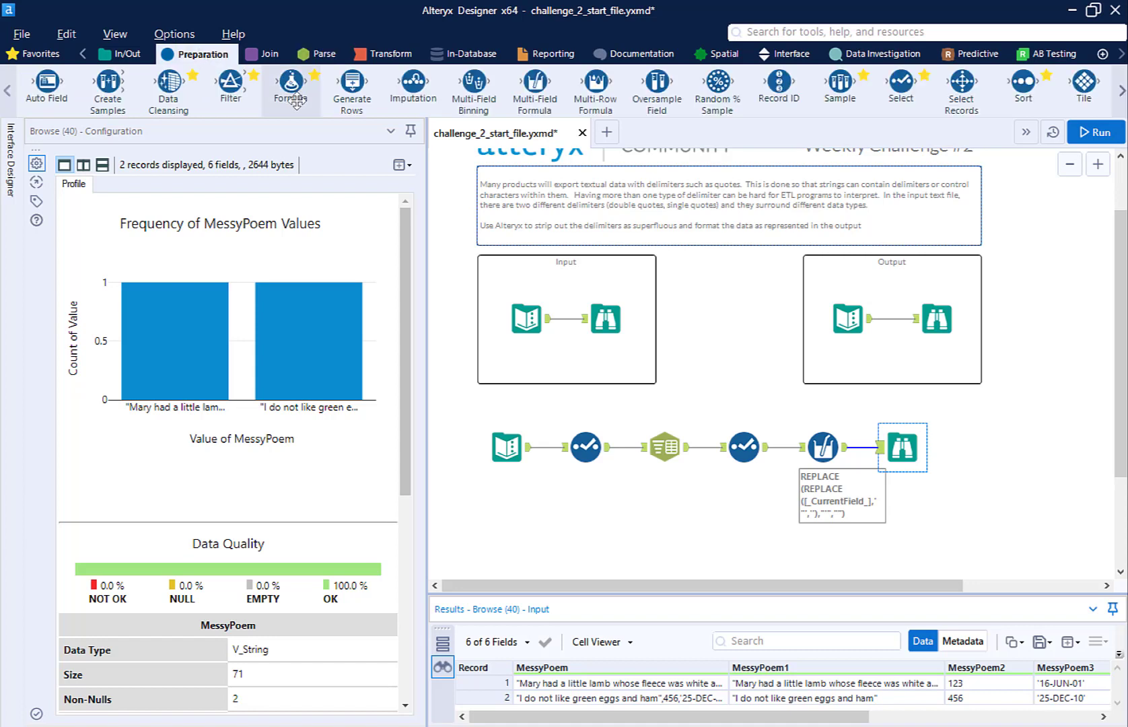
pyautogui.moveTo(291, 82); pyautogui.dragTo(863, 449)
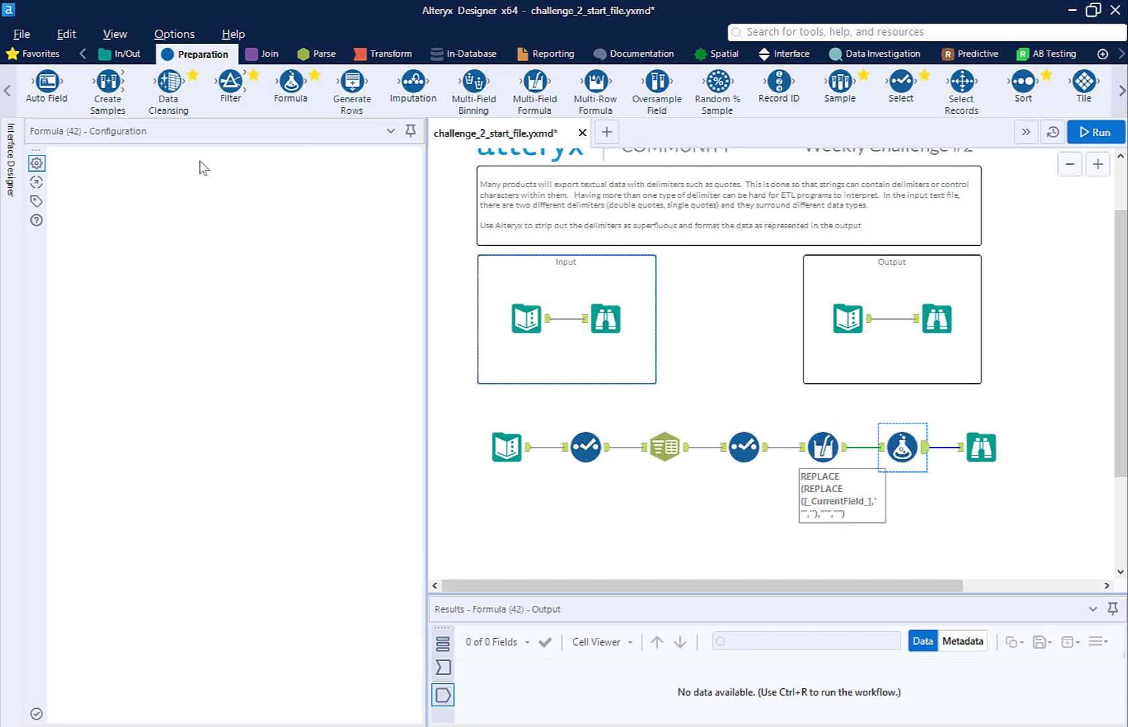
pyautogui.click(197, 175)
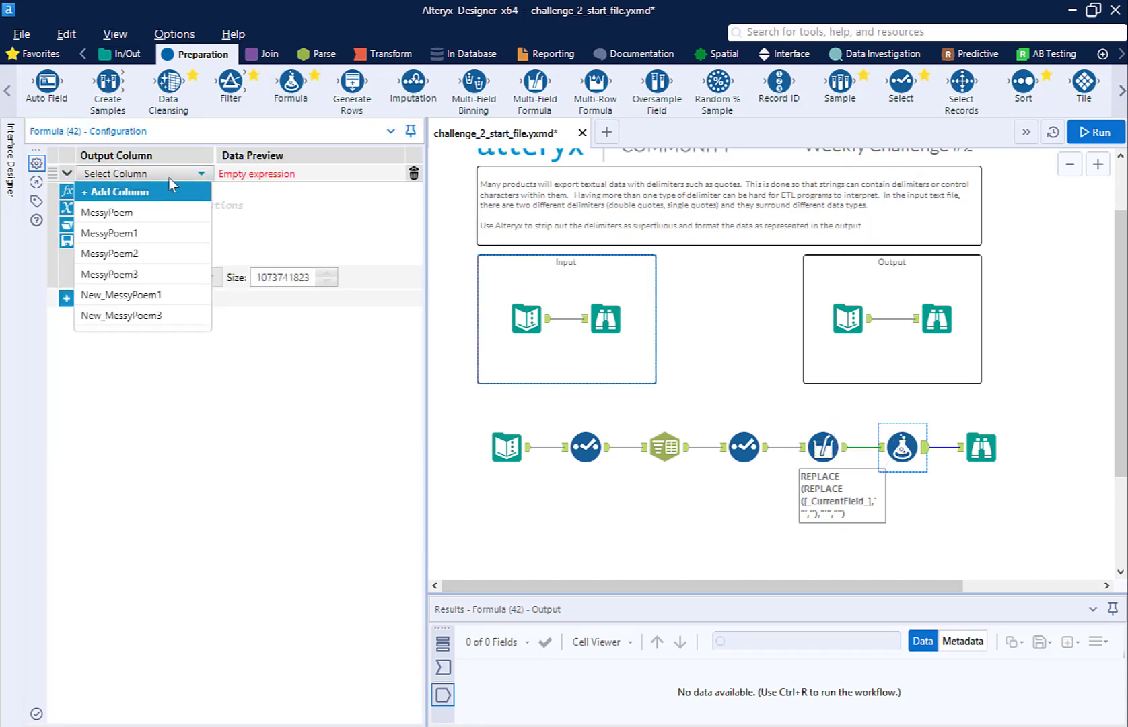
pyautogui.click(138, 193)
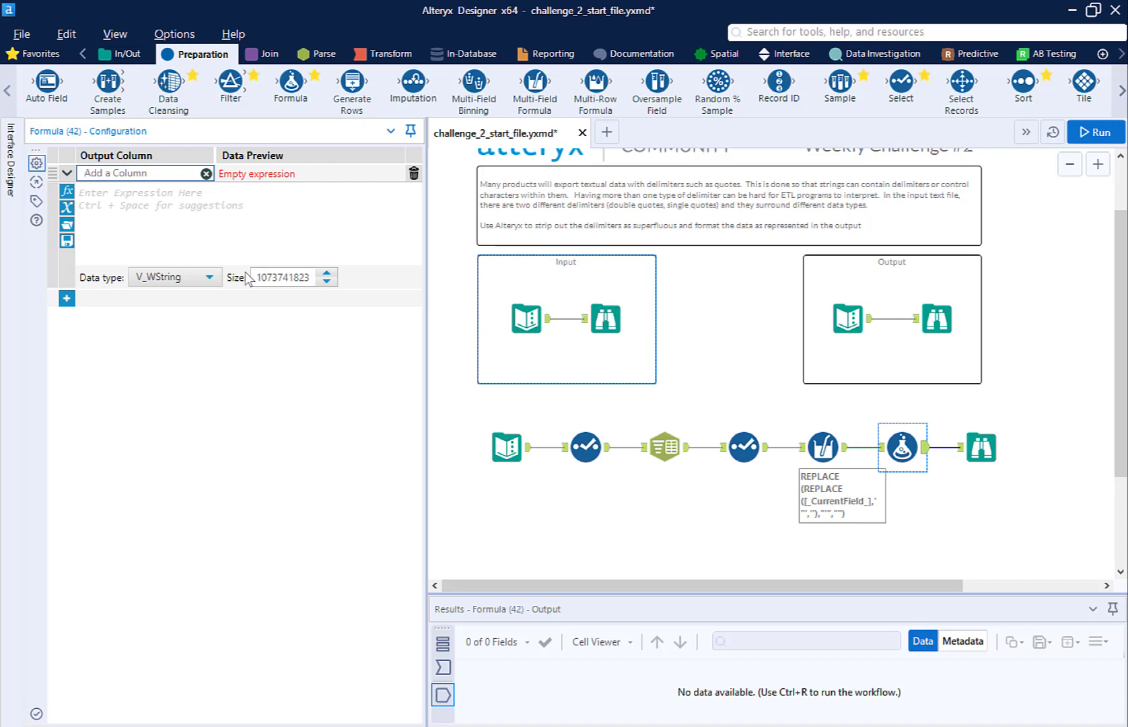
pyautogui.write('Poem Read Date')
pyautogui.click(148, 211)
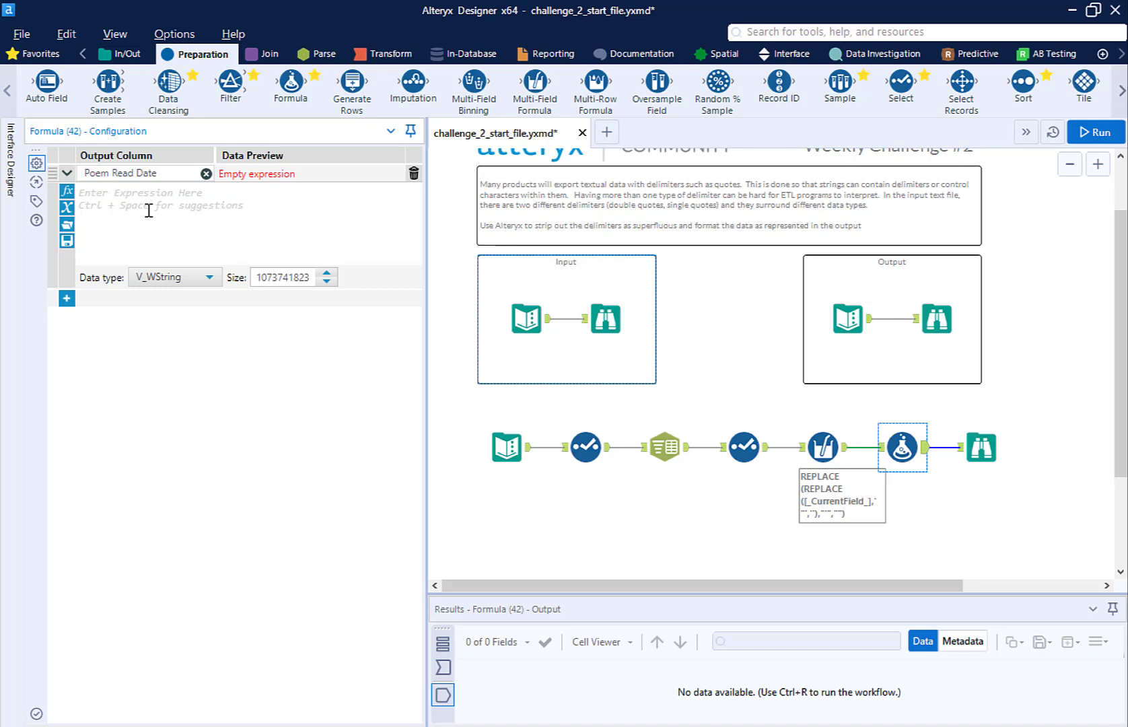
# Enter the formula Datetimeparse([New_MessyPoem3],'%d-%b-%Y'), which previews 2001-06-16
pyautogui.write('Date')
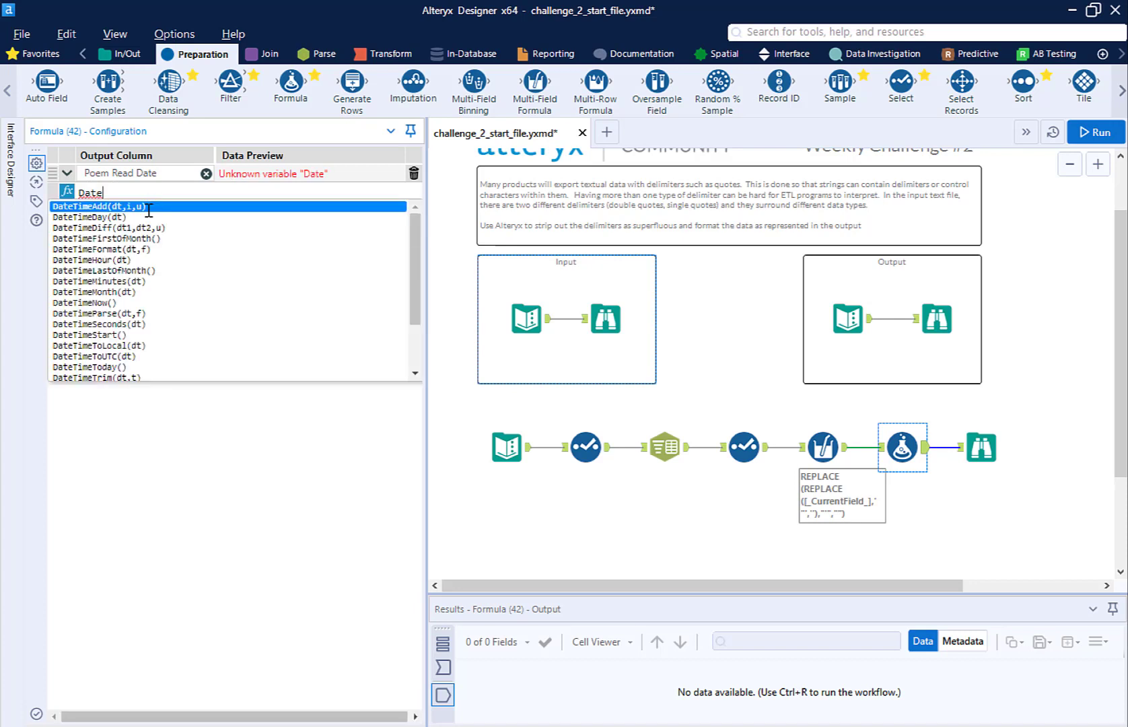
pyautogui.write('timeparse(')
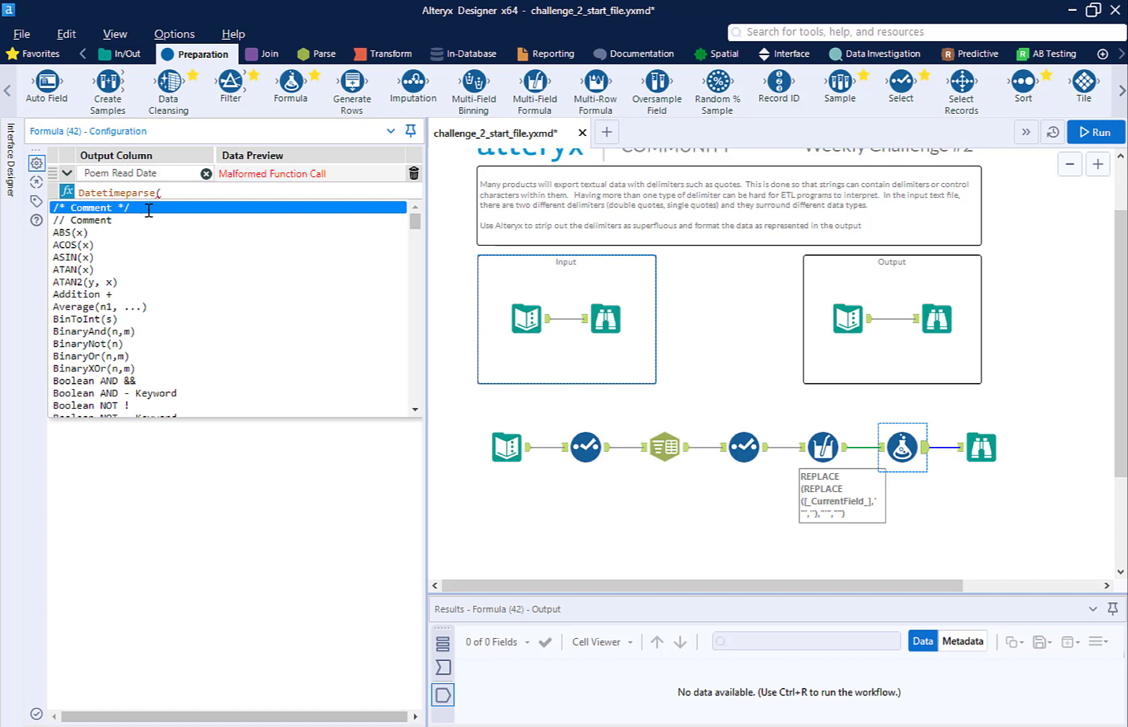
pyautogui.write('[m')
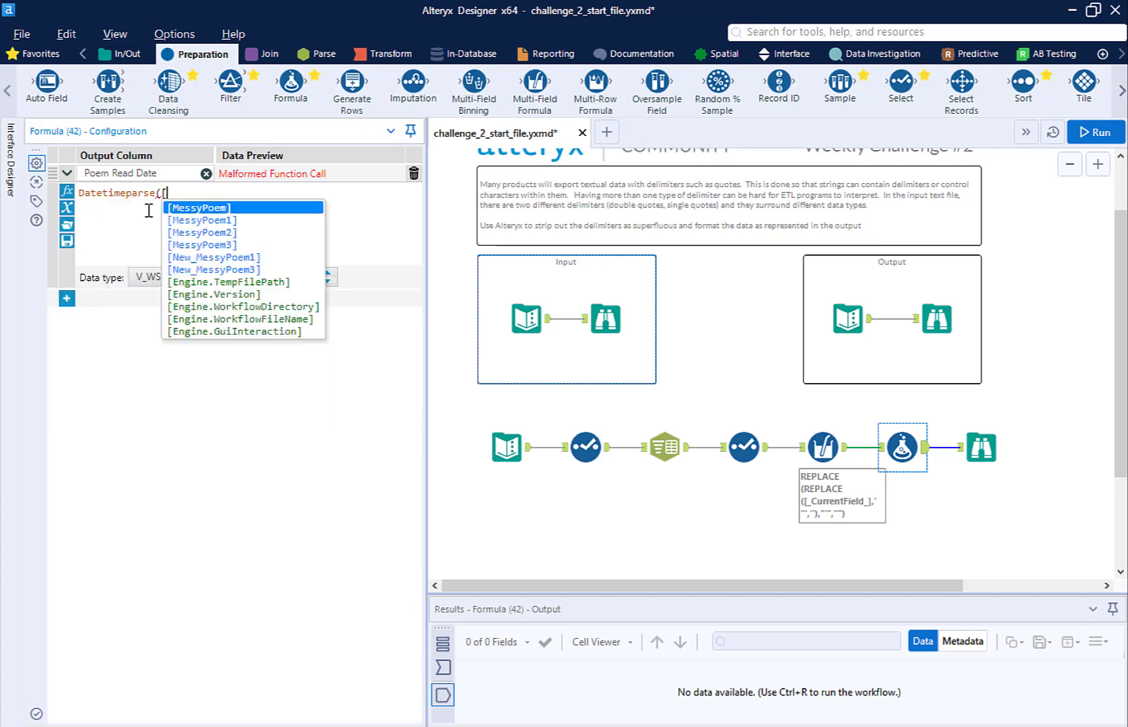
pyautogui.press('Down')
pyautogui.press('Down')
pyautogui.press('Down')
pyautogui.press('Down')
pyautogui.press('Down')
pyautogui.press('Return')
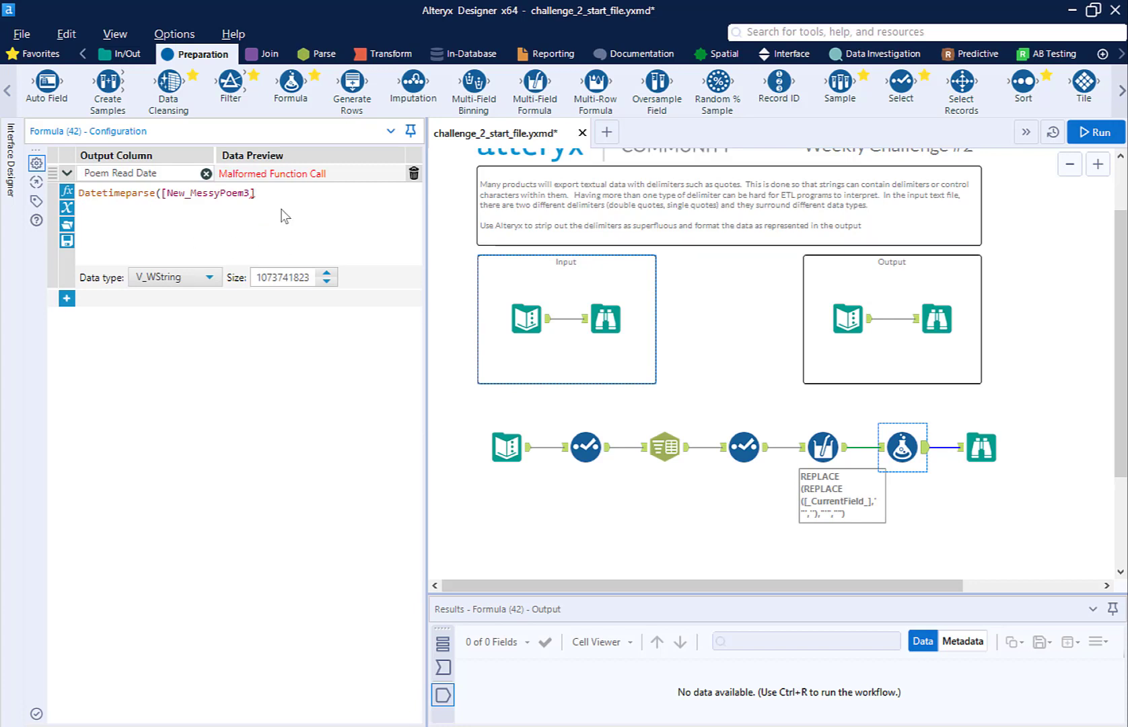
pyautogui.write(',')
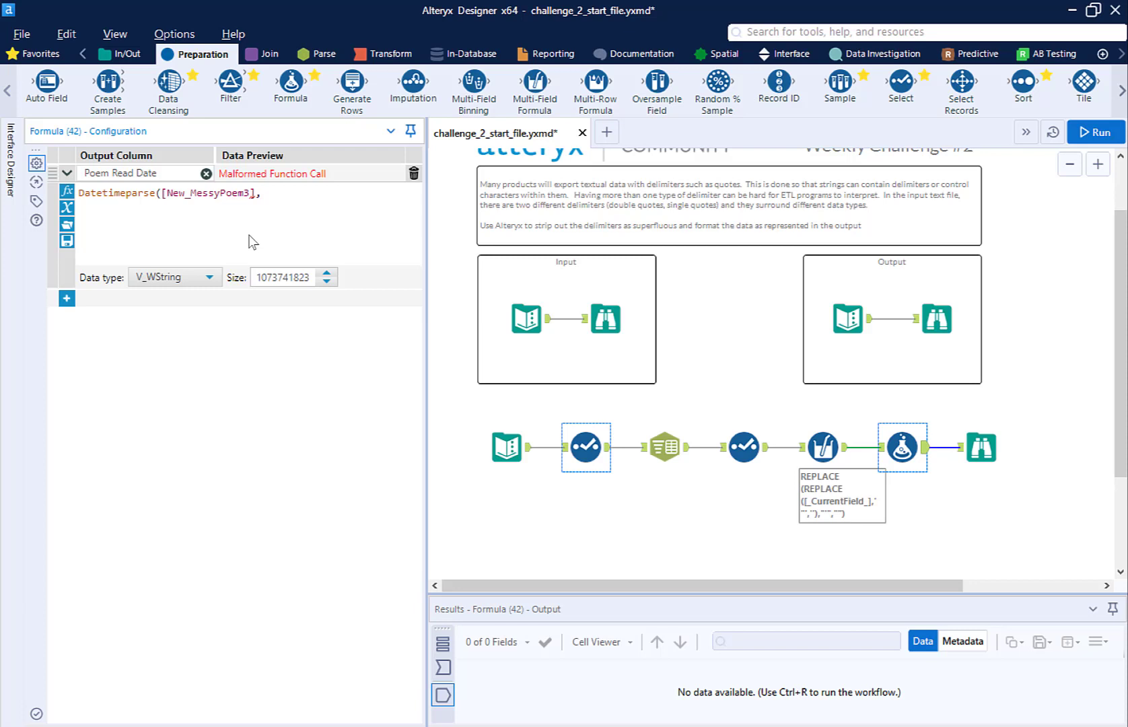
pyautogui.write("''")
pyautogui.write('%')
pyautogui.write('d')
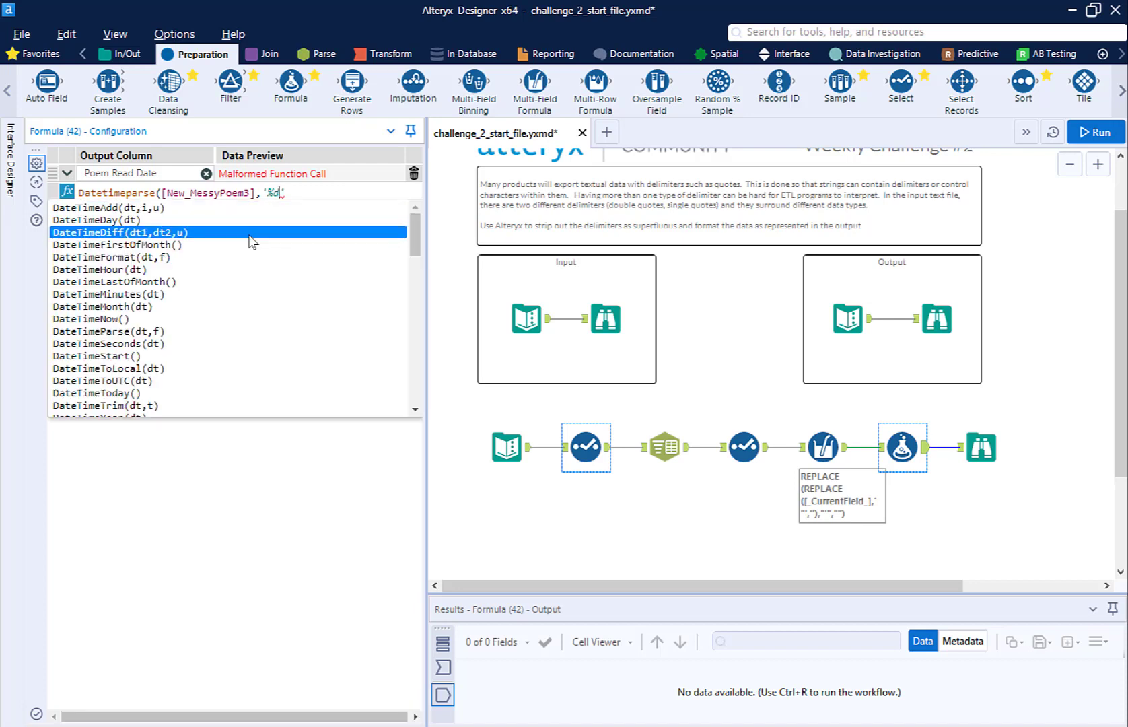
pyautogui.write('-')
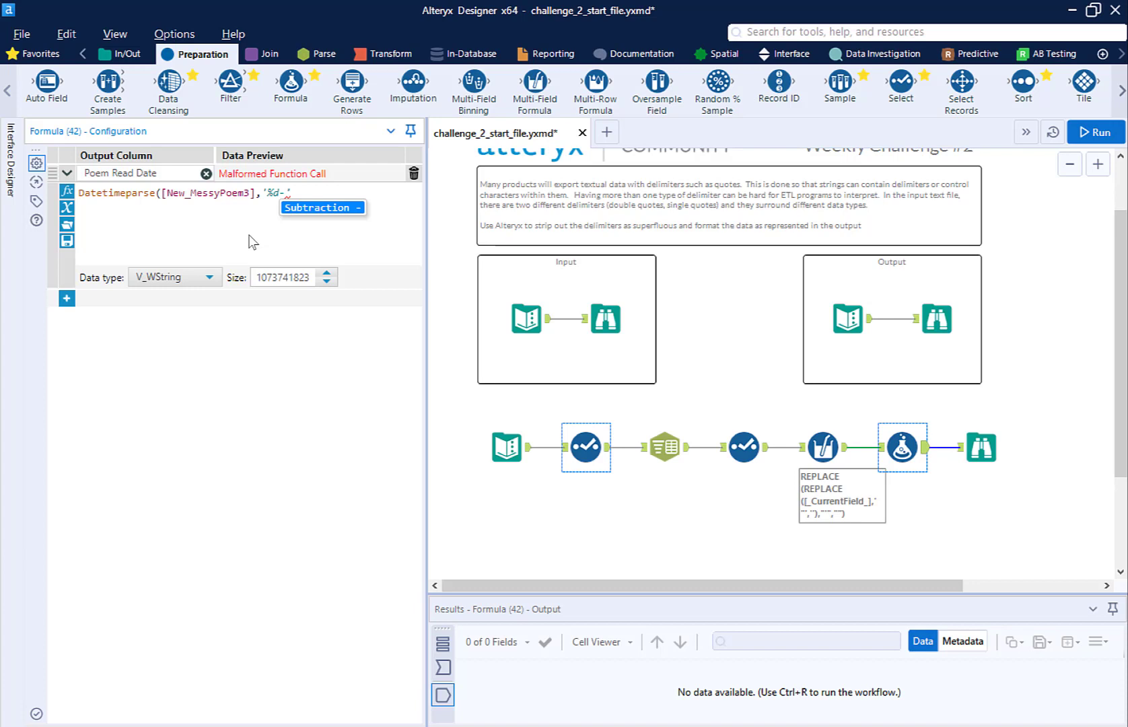
pyautogui.write('%')
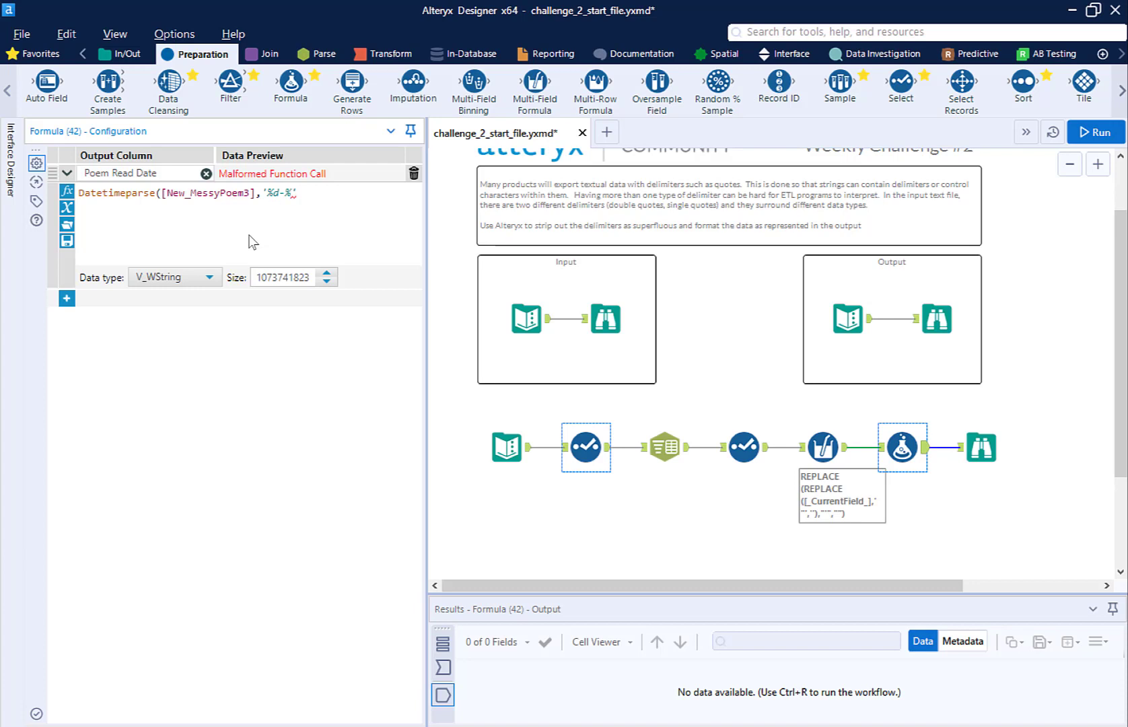
pyautogui.write('b')
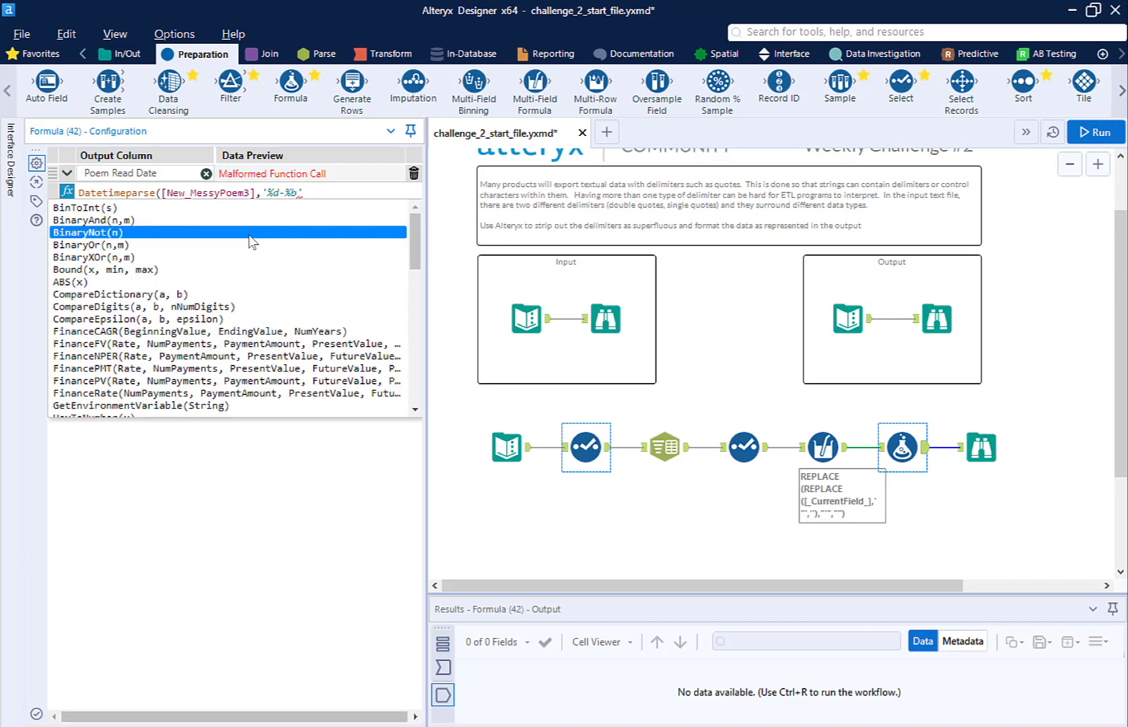
pyautogui.write('-')
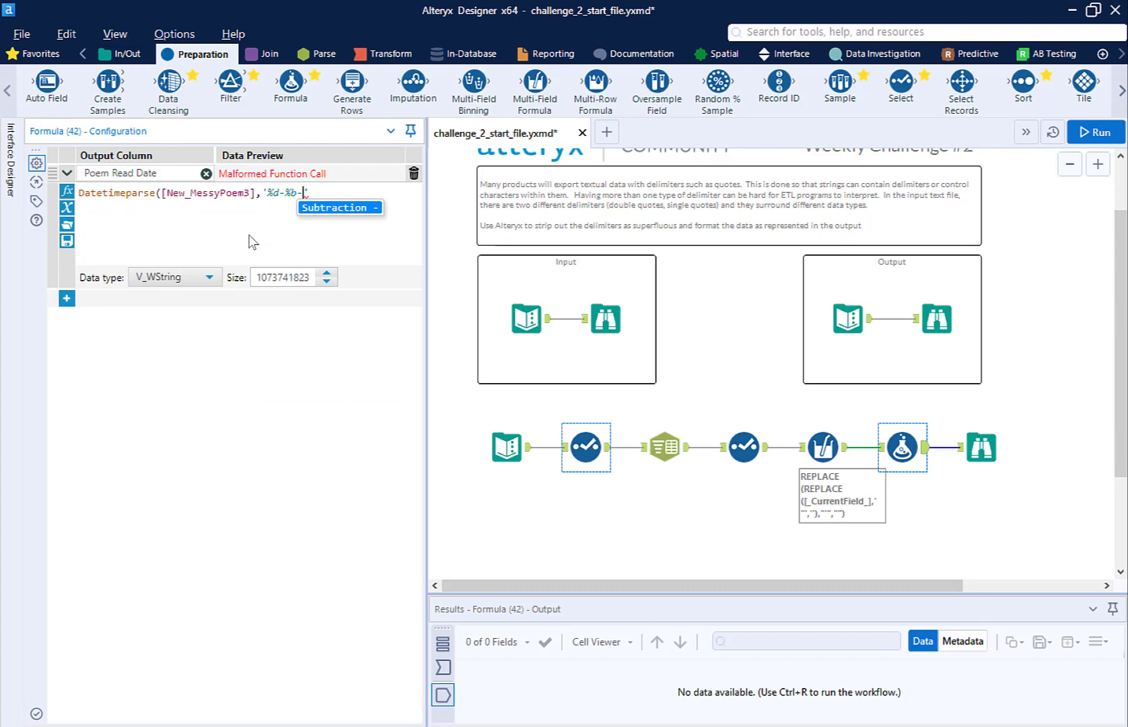
pyautogui.write('%YK')
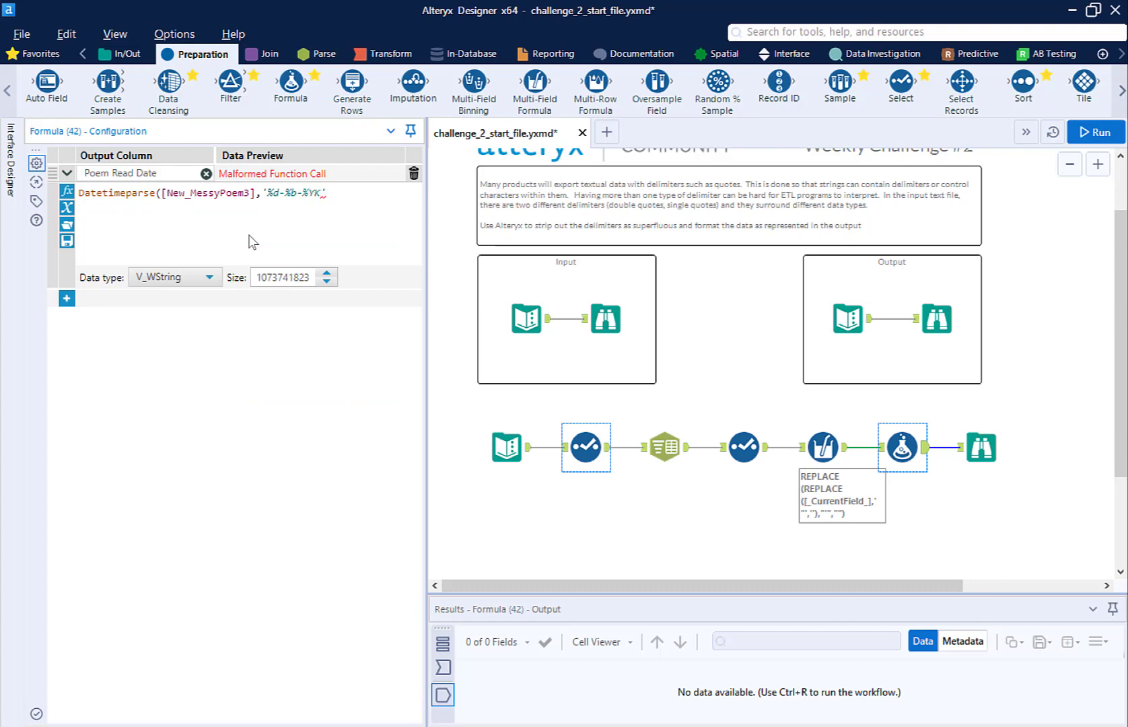
pyautogui.press('BackSpace')
pyautogui.press('Escape')
pyautogui.write(')')
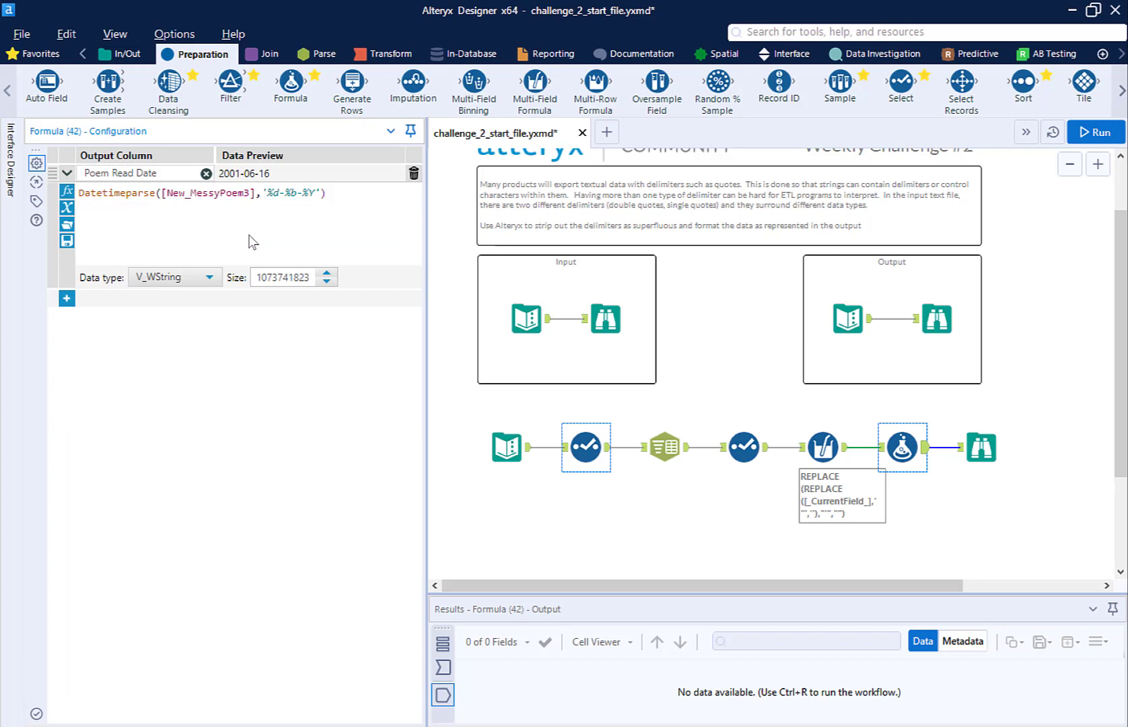
# Change Poem Read Date's data type to Date (size 10) and rerun the workflow
pyautogui.click(205, 280)
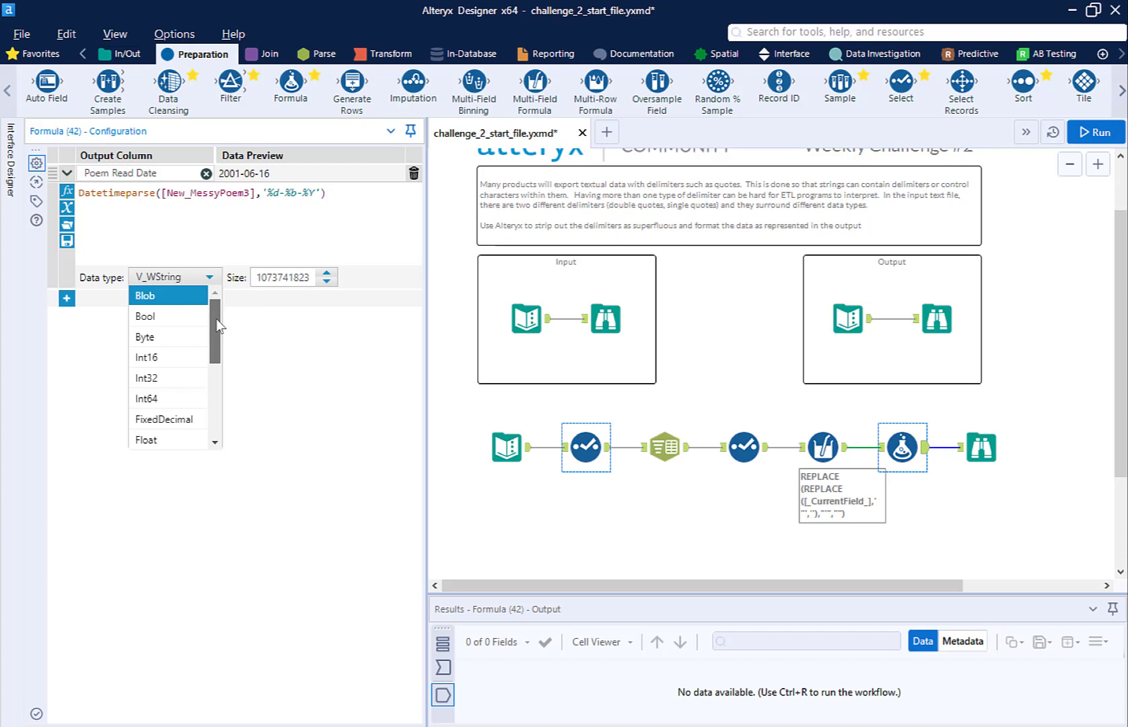
pyautogui.moveTo(216, 319); pyautogui.dragTo(215, 391)
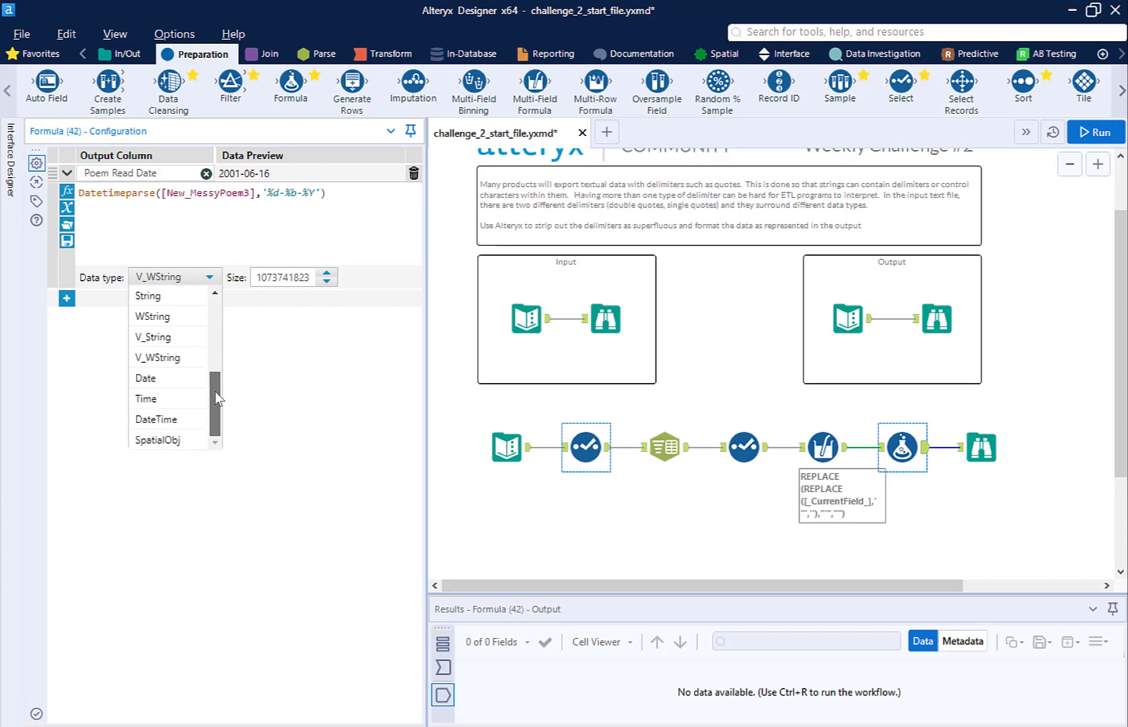
pyautogui.click(145, 420)
pyautogui.click(210, 279)
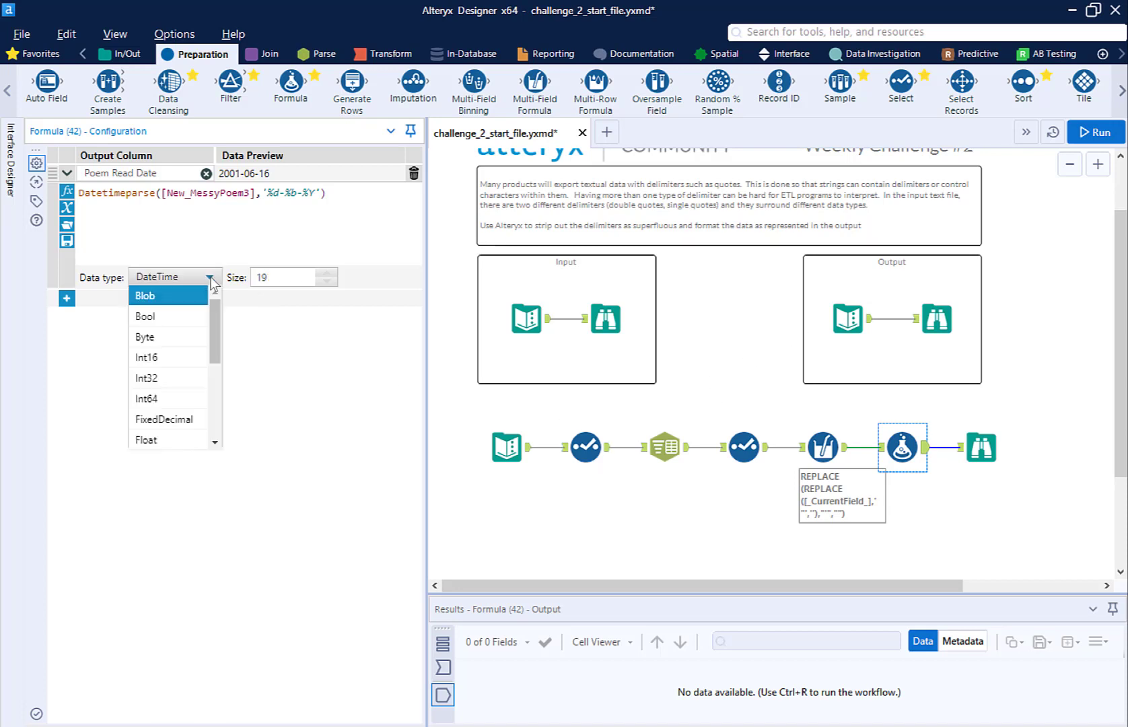
pyautogui.moveTo(215, 353); pyautogui.dragTo(214, 460)
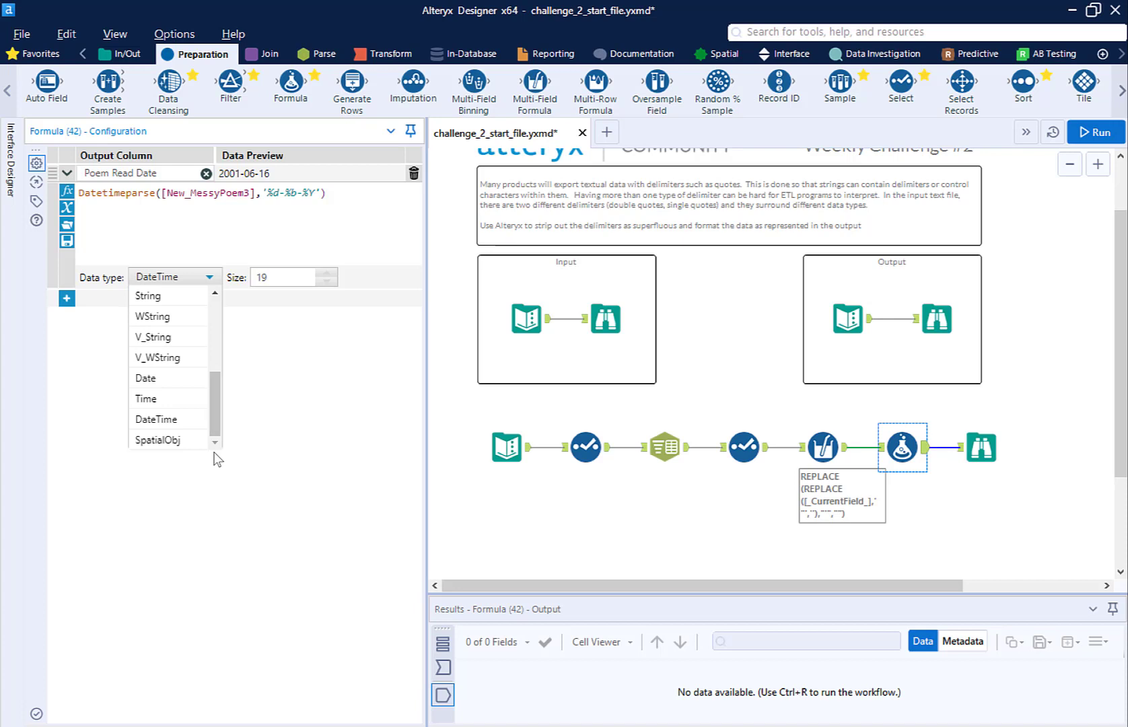
pyautogui.click(157, 378)
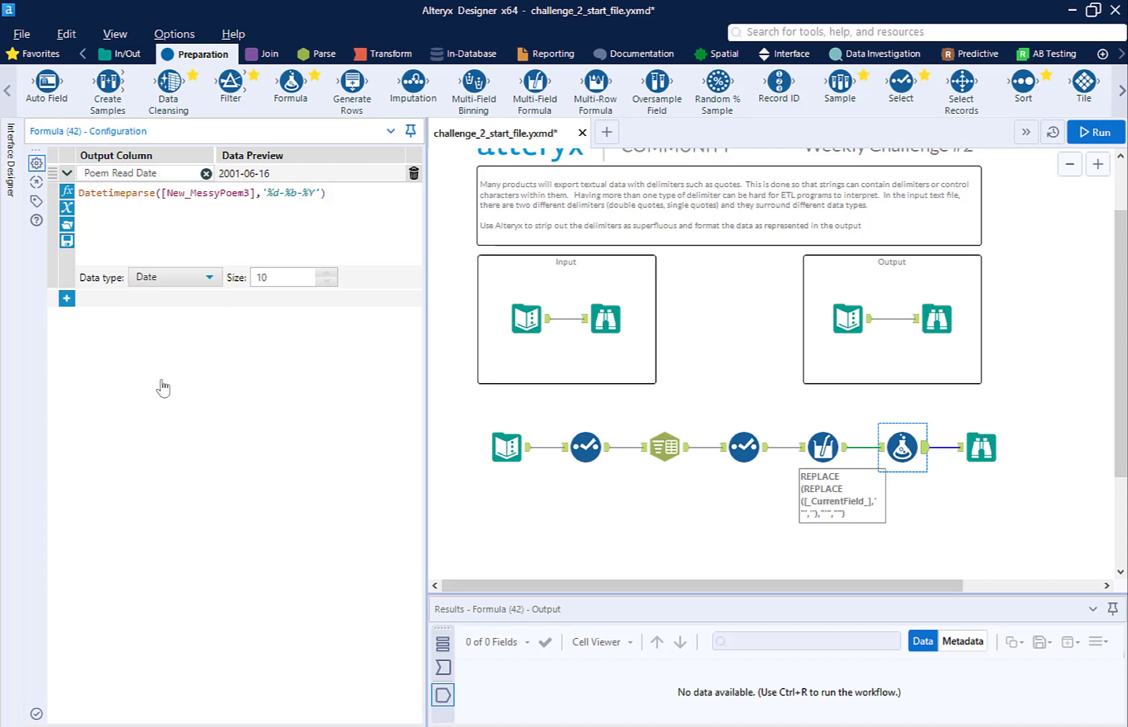
pyautogui.click(1102, 135)
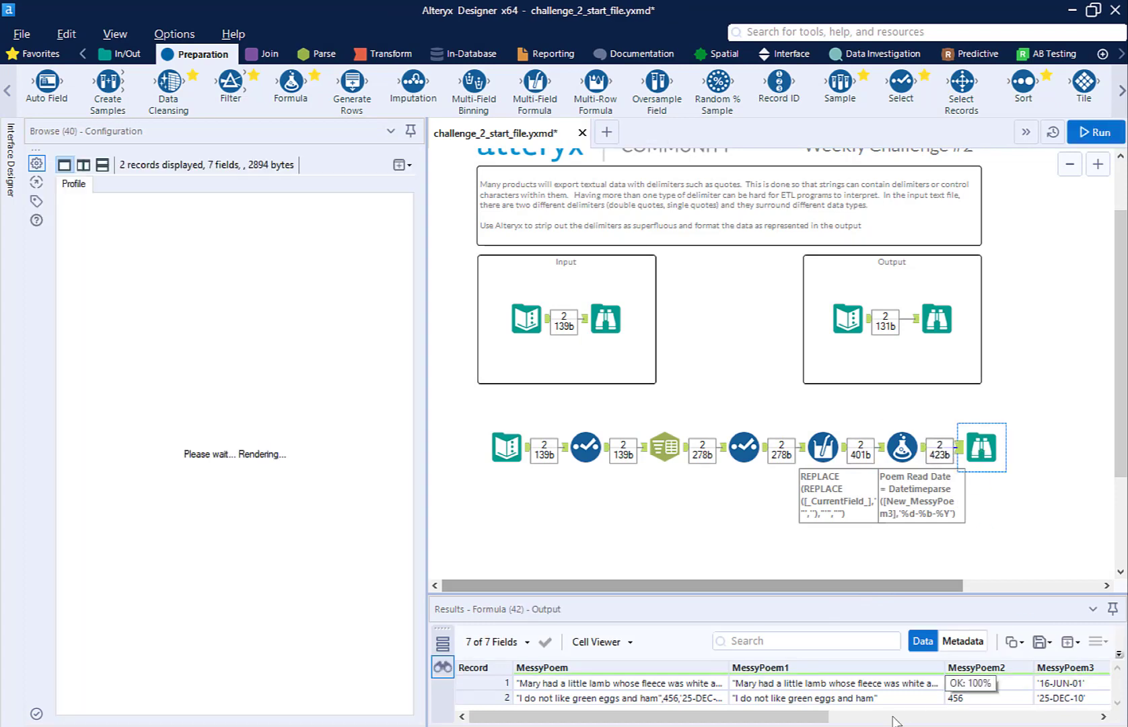
# Check the rerun's Poem Read Date values in a separate results window, then compare with the desired output
pyautogui.click(1070, 641)
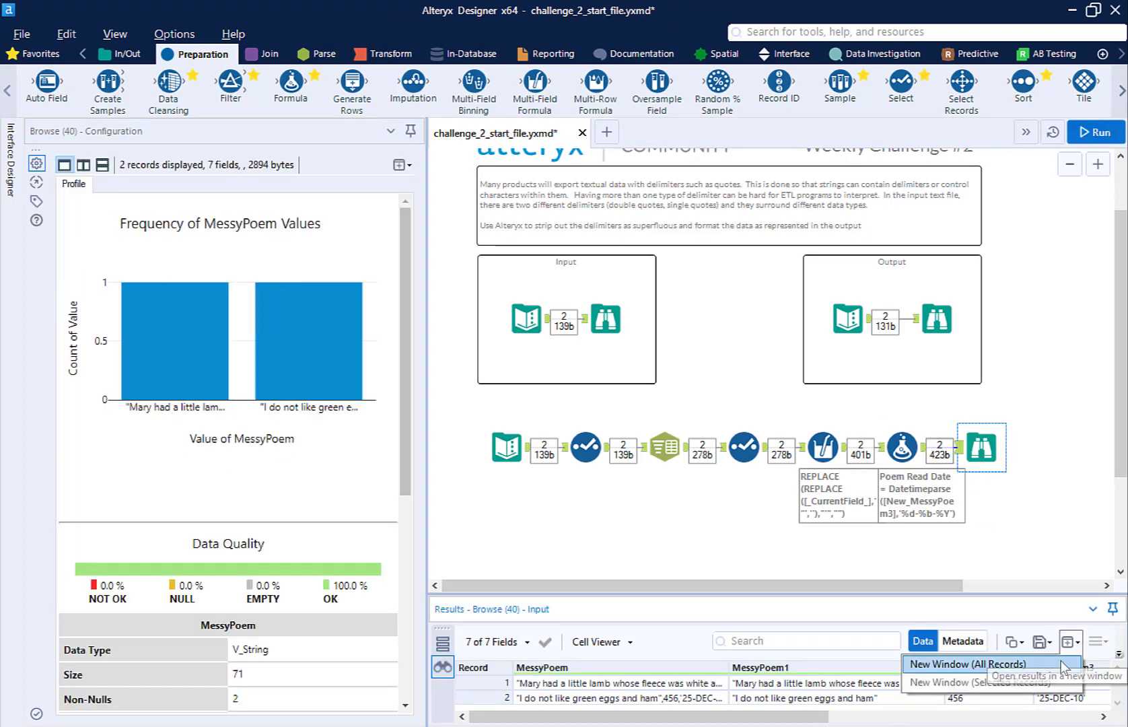
pyautogui.click(1060, 662)
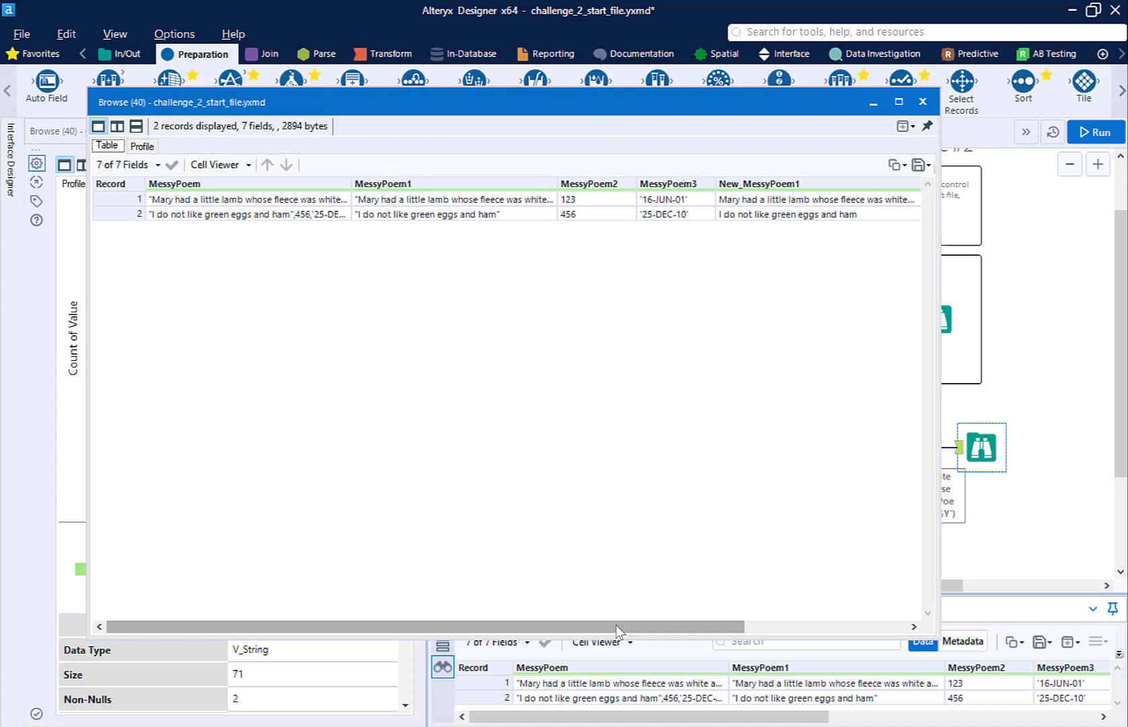
pyautogui.moveTo(616, 624); pyautogui.dragTo(778, 626)
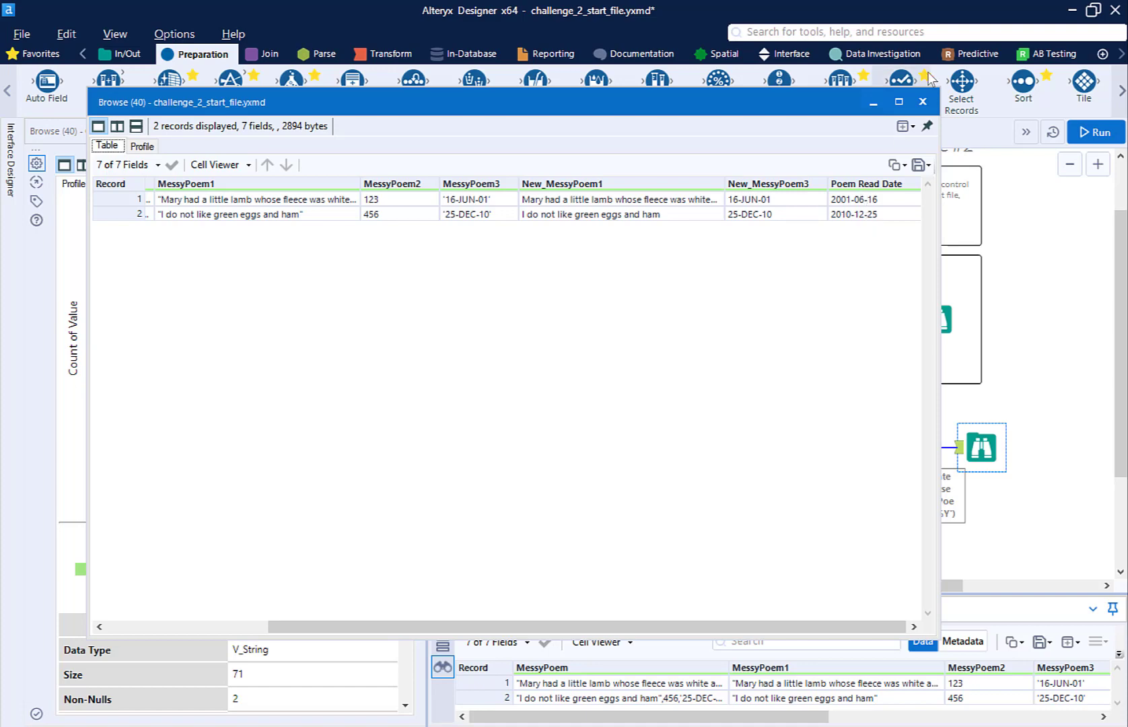
pyautogui.click(922, 101)
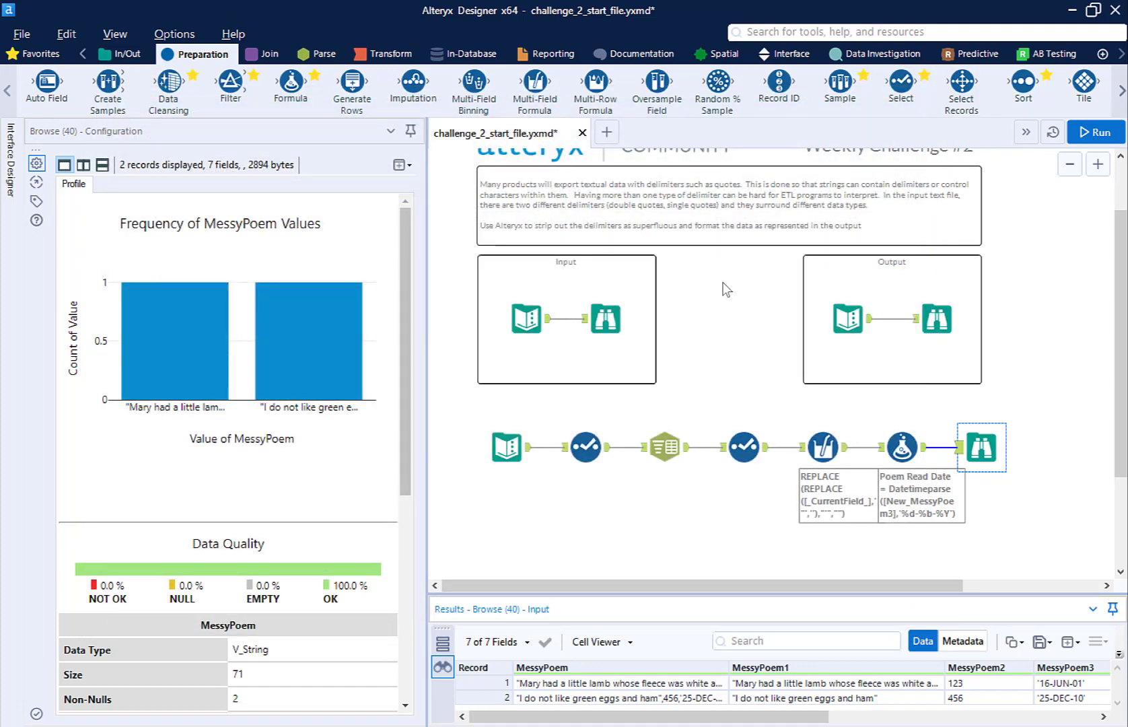
pyautogui.click(938, 319)
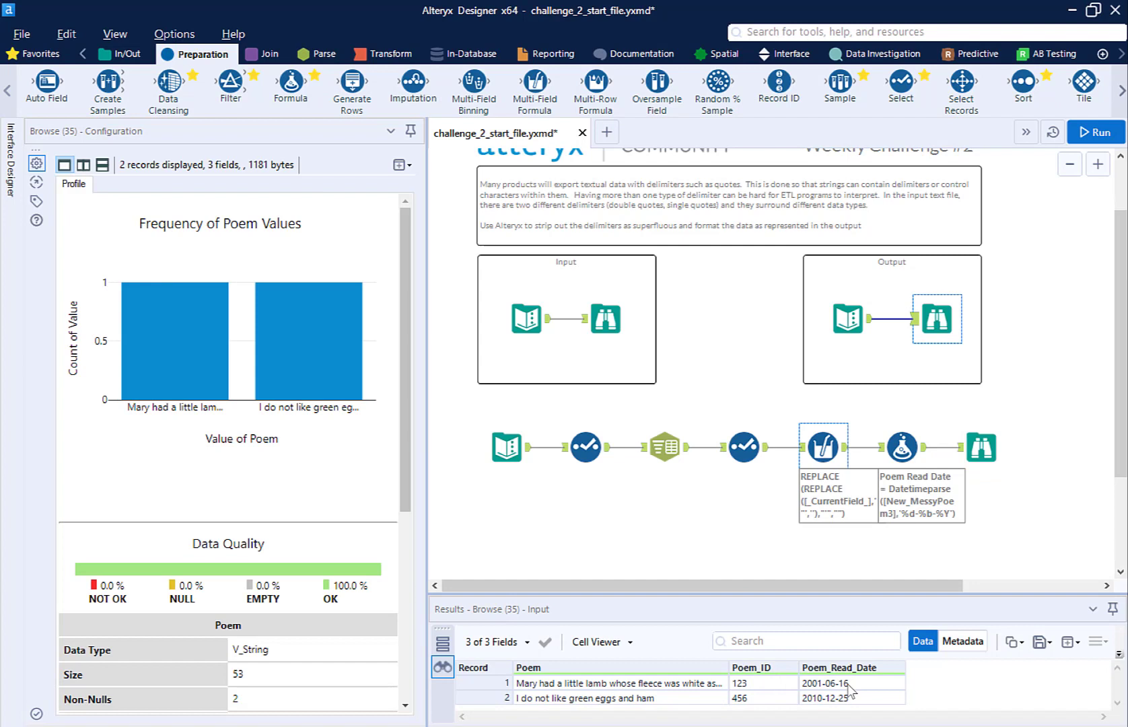
# Add a Select tool after the Formula, dropping MessyPoem, MessyPoem1, MessyPoem3 and renaming MessyPoem2 to 'Poem ID'
pyautogui.moveTo(901, 82); pyautogui.dragTo(945, 444)
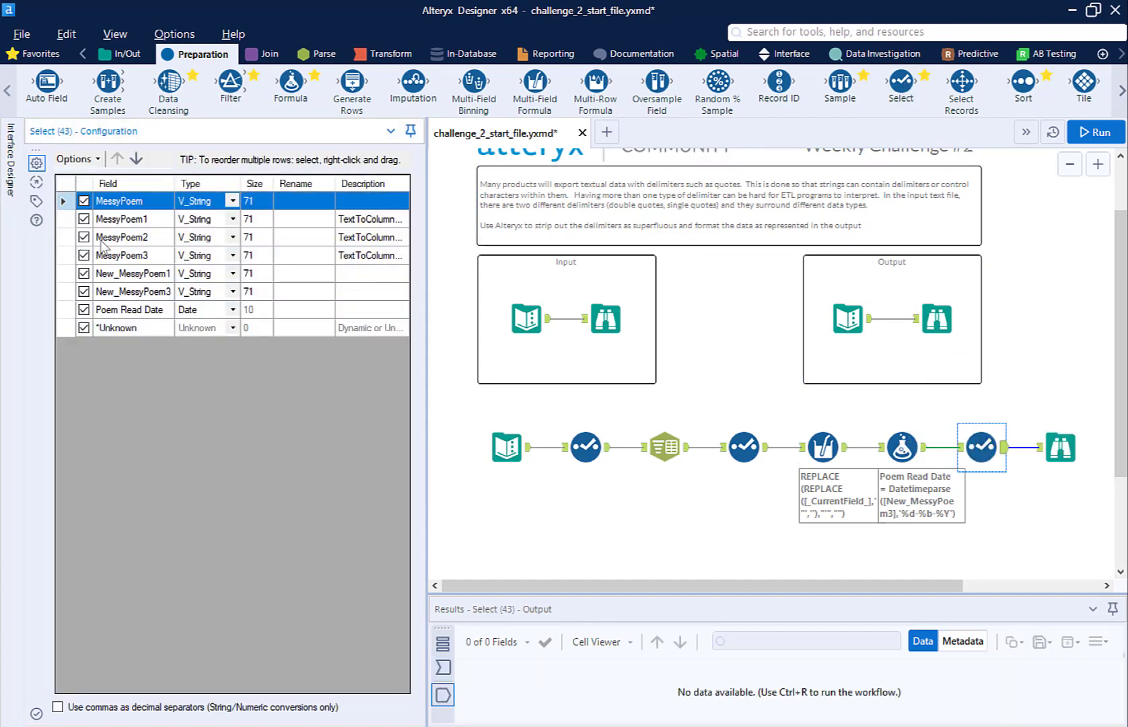
pyautogui.click(83, 200)
pyautogui.click(83, 219)
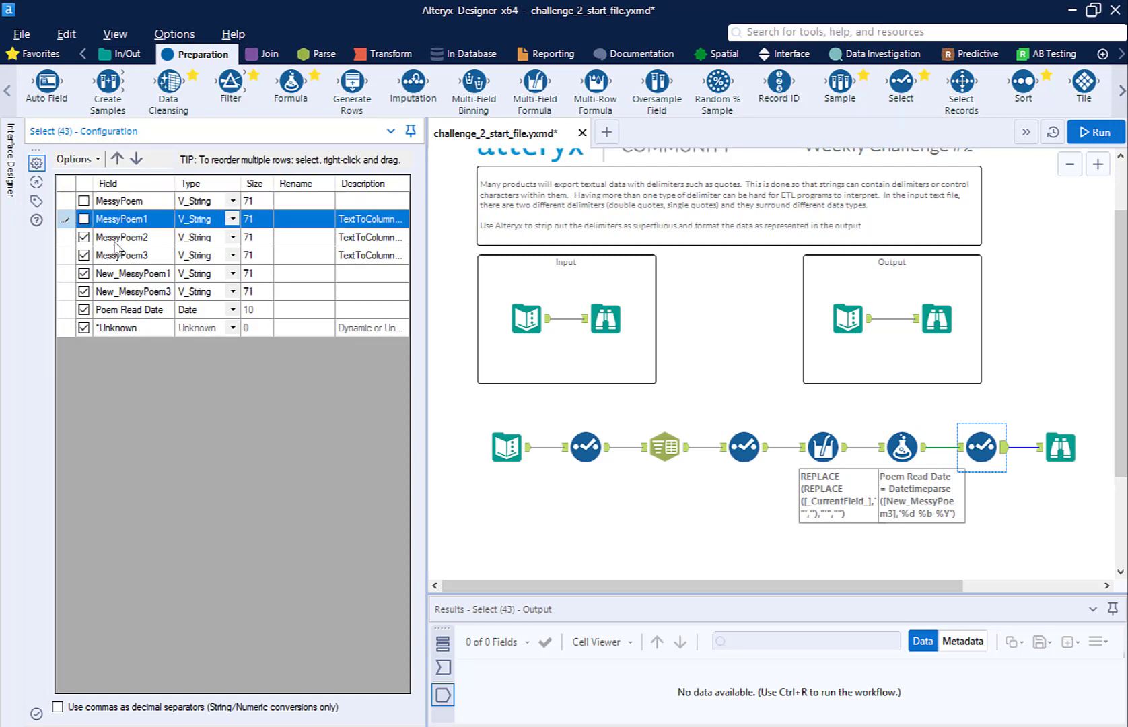
pyautogui.click(291, 239)
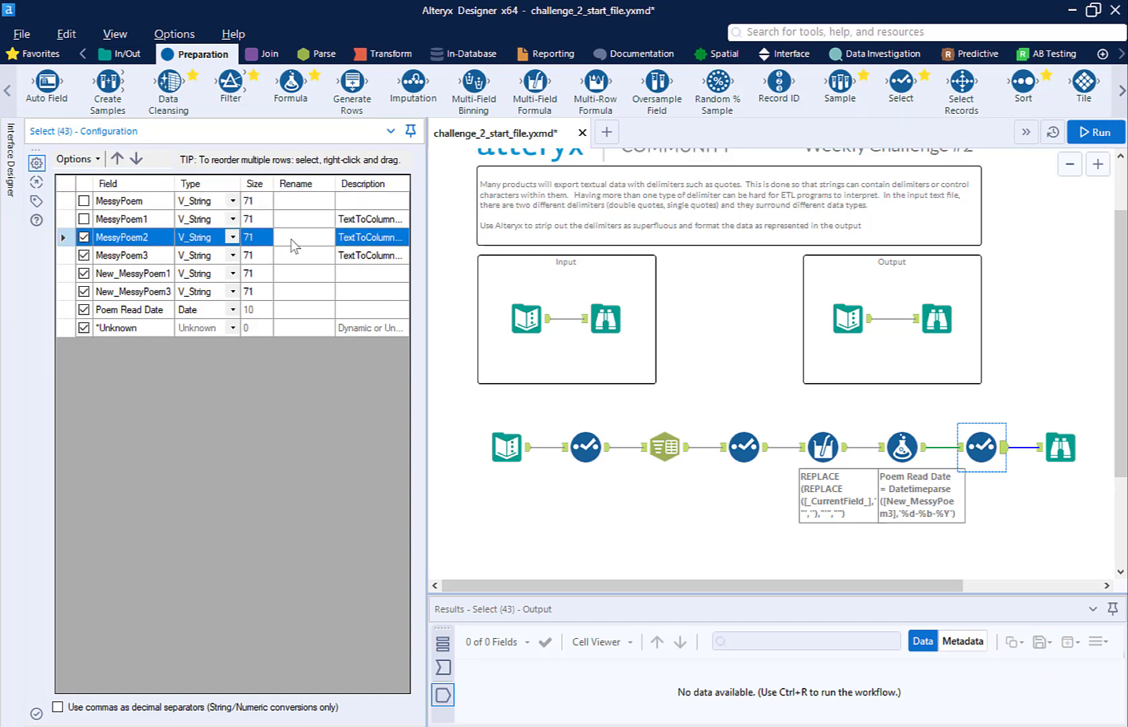
pyautogui.write('Poem ID')
pyautogui.click(83, 255)
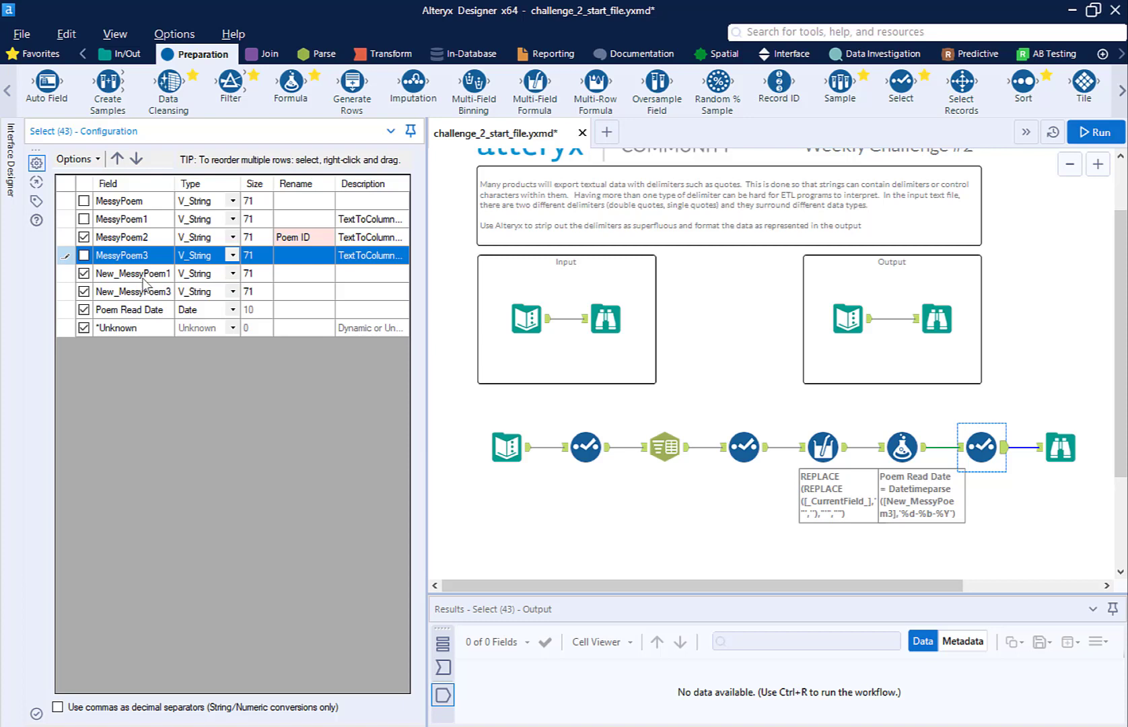
# Rename New_MessyPoem1 to 'Poem', exclude New_MessyPoem3 and unknown fields, and move Poem ID below Poem
pyautogui.click(289, 277)
pyautogui.write('Poem')
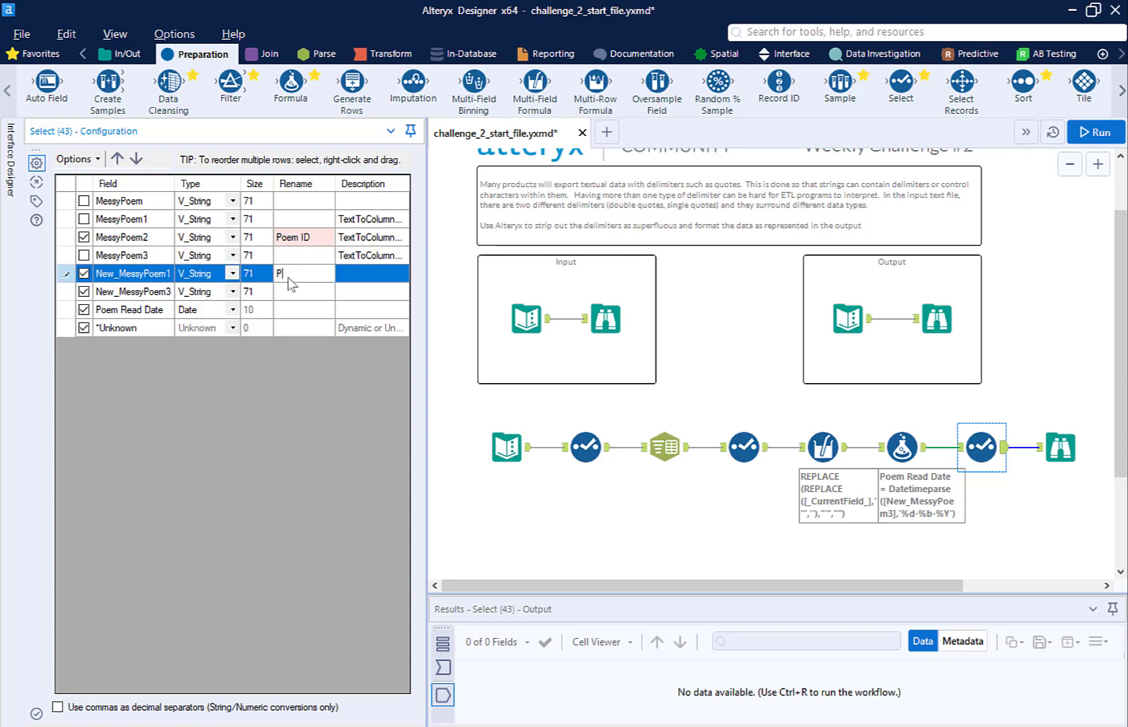
pyautogui.click(83, 291)
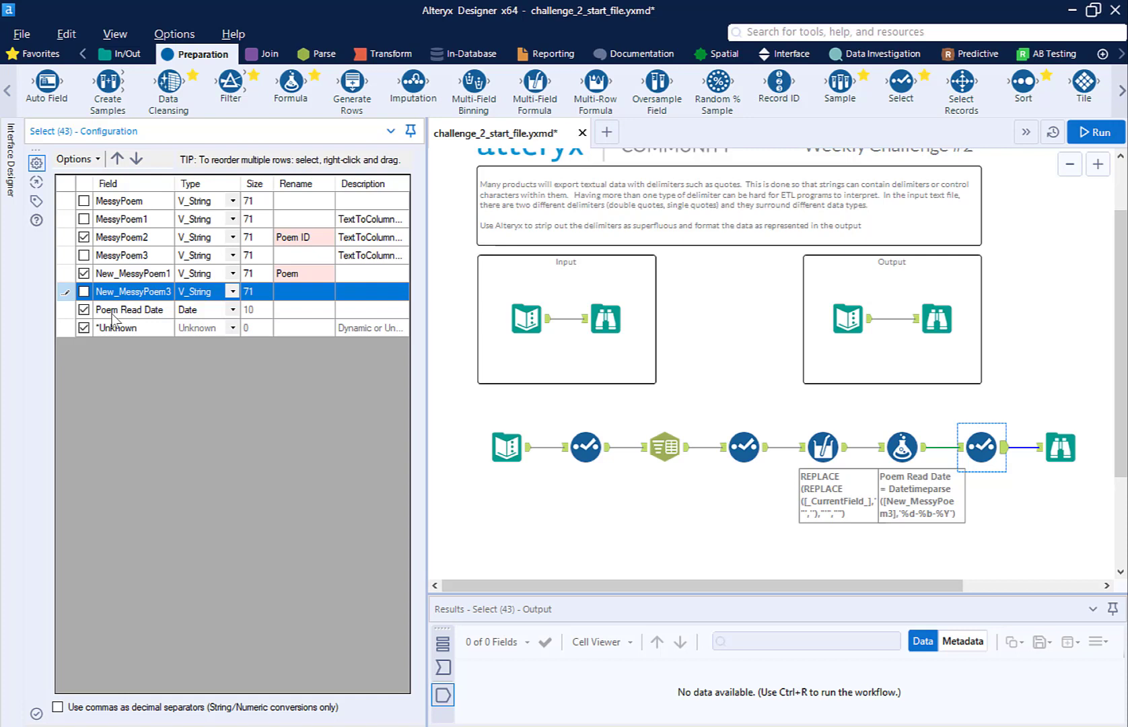
pyautogui.click(83, 328)
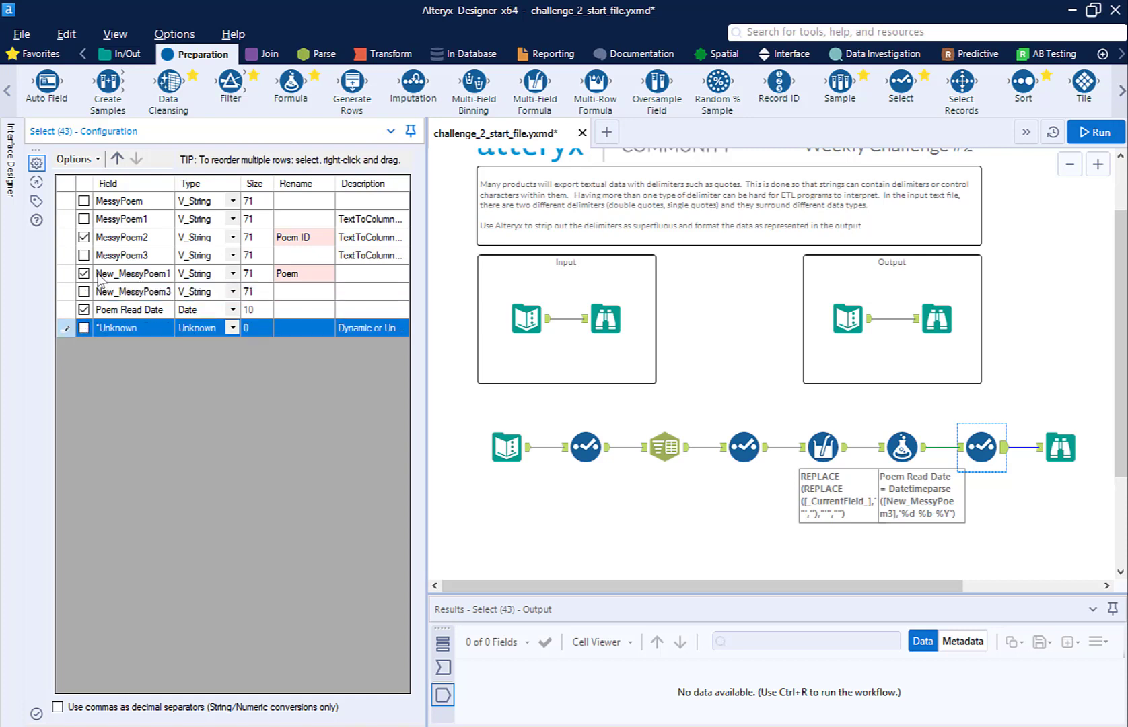
pyautogui.click(141, 241)
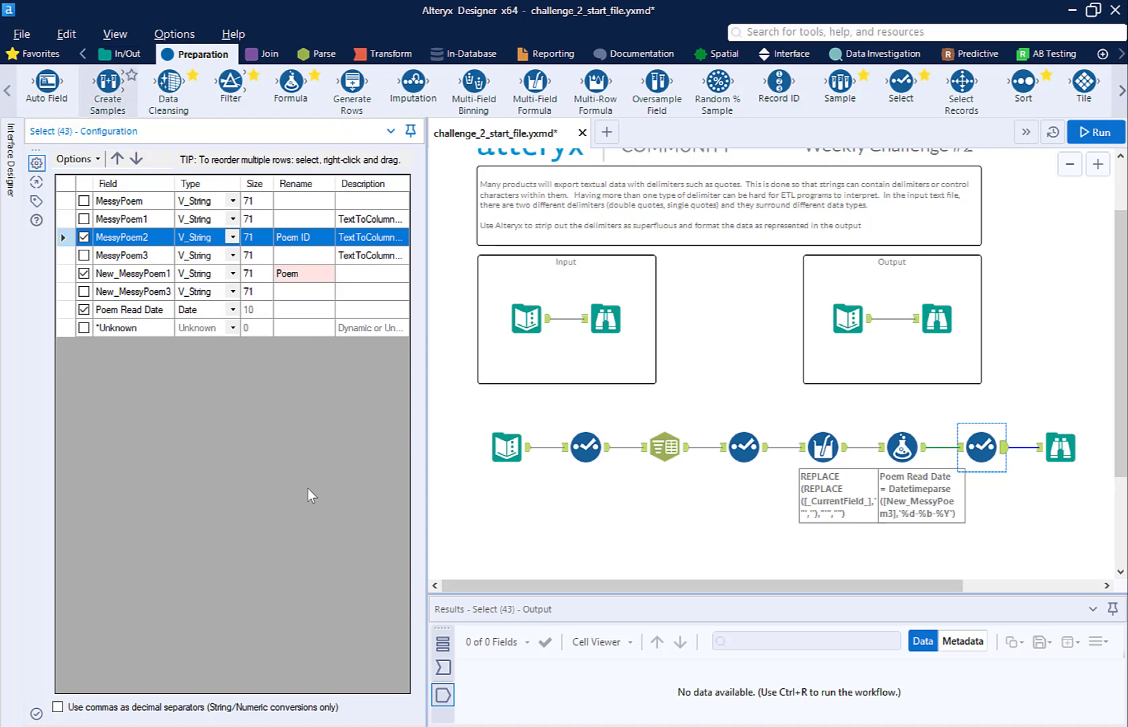
pyautogui.click(136, 159)
pyautogui.click(136, 158)
pyautogui.click(136, 158)
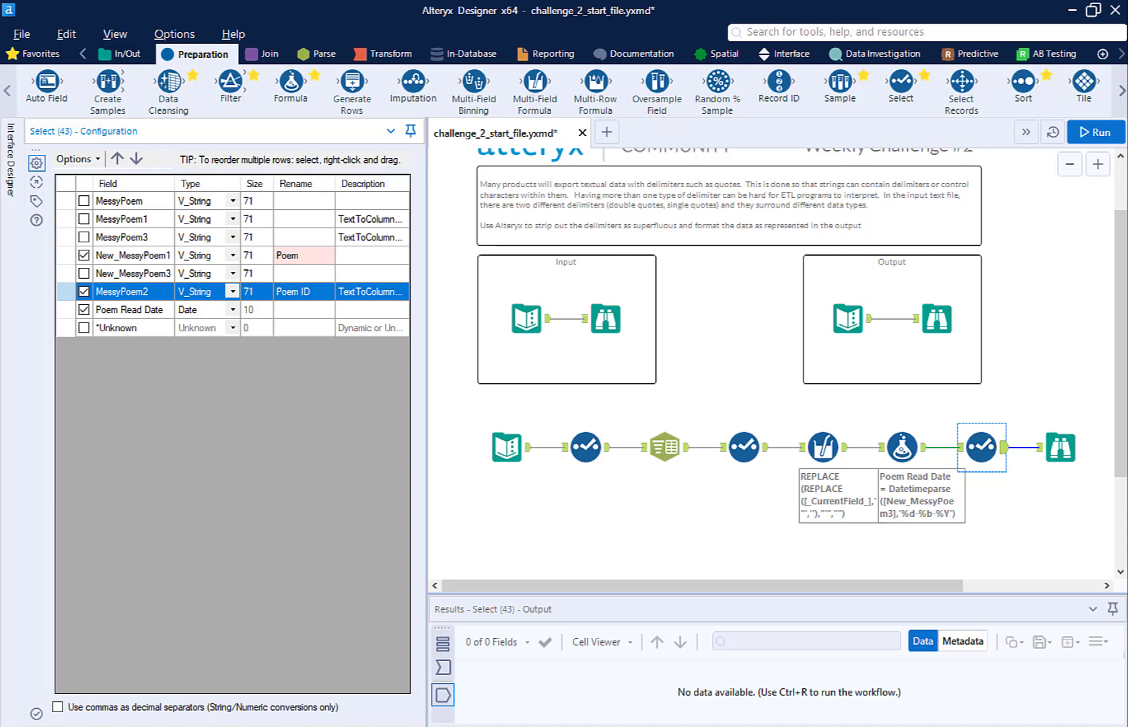
# Rerun the workflow and show the final 2 records (Poem, Poem ID, Poem Read Date) in a separate window
pyautogui.click(1094, 132)
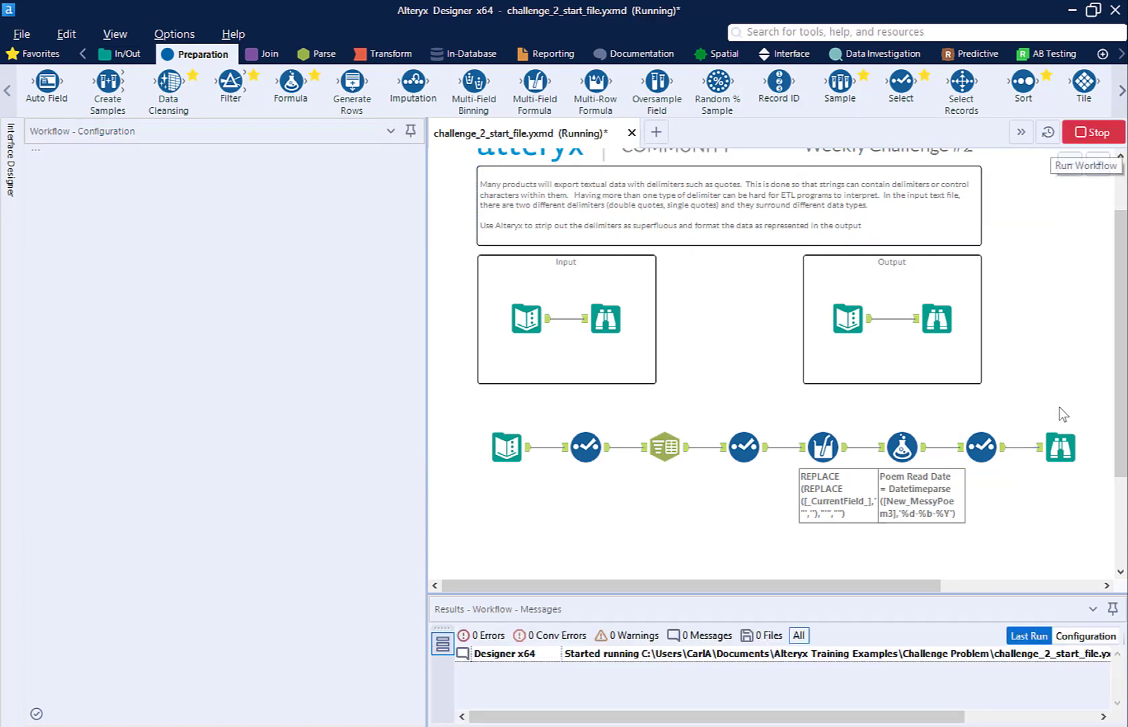
pyautogui.click(1062, 442)
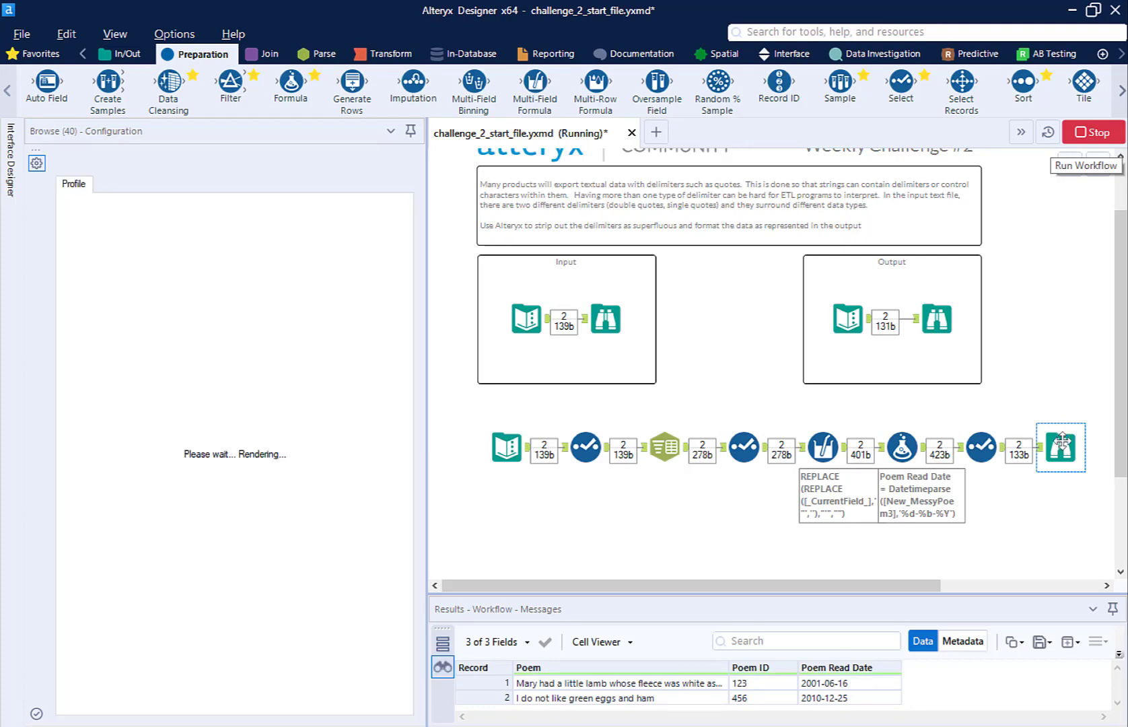
pyautogui.click(1069, 641)
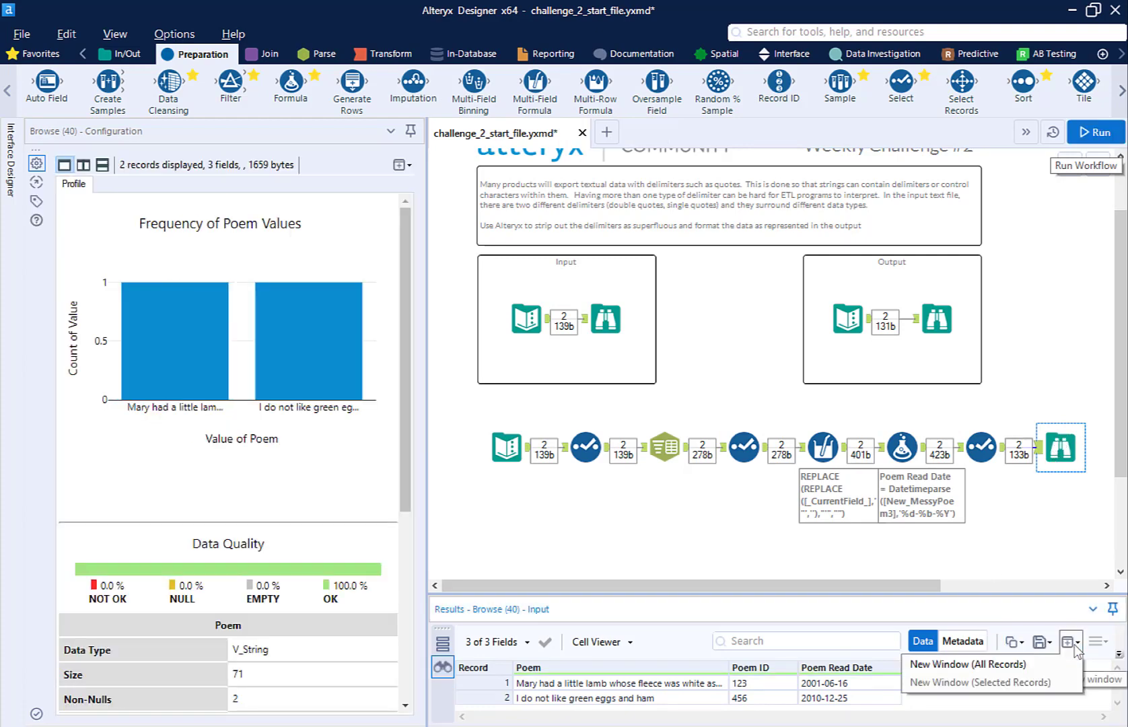
pyautogui.click(1059, 668)
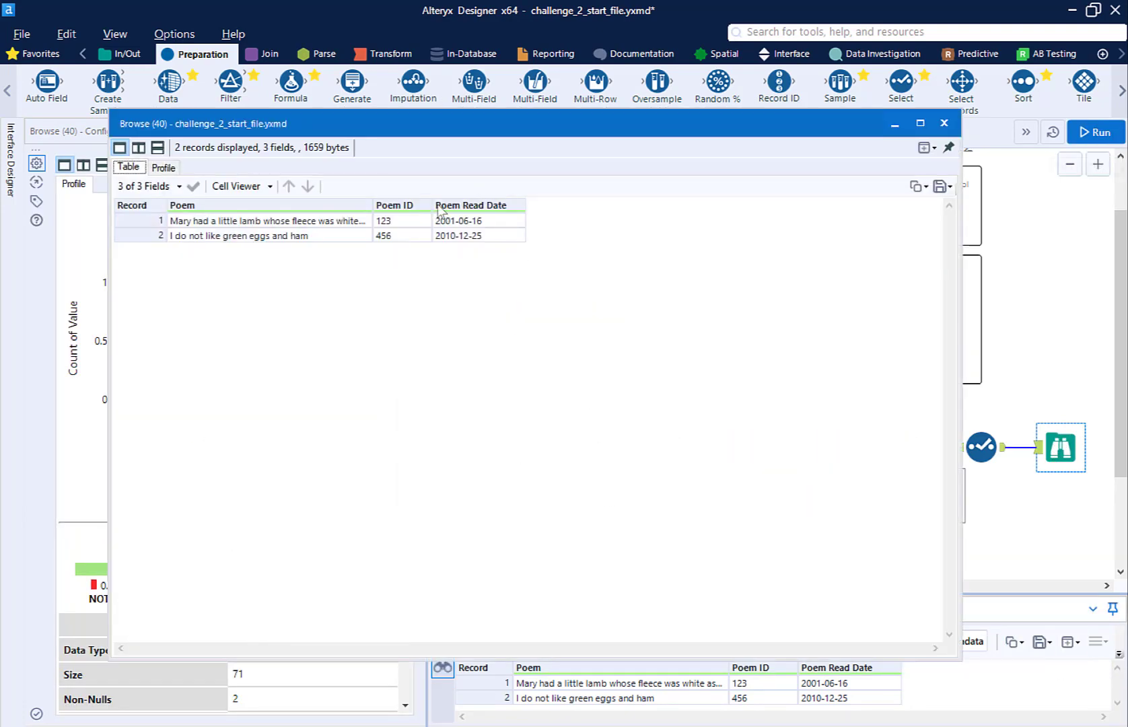
pyautogui.moveTo(463, 131); pyautogui.dragTo(467, 93)
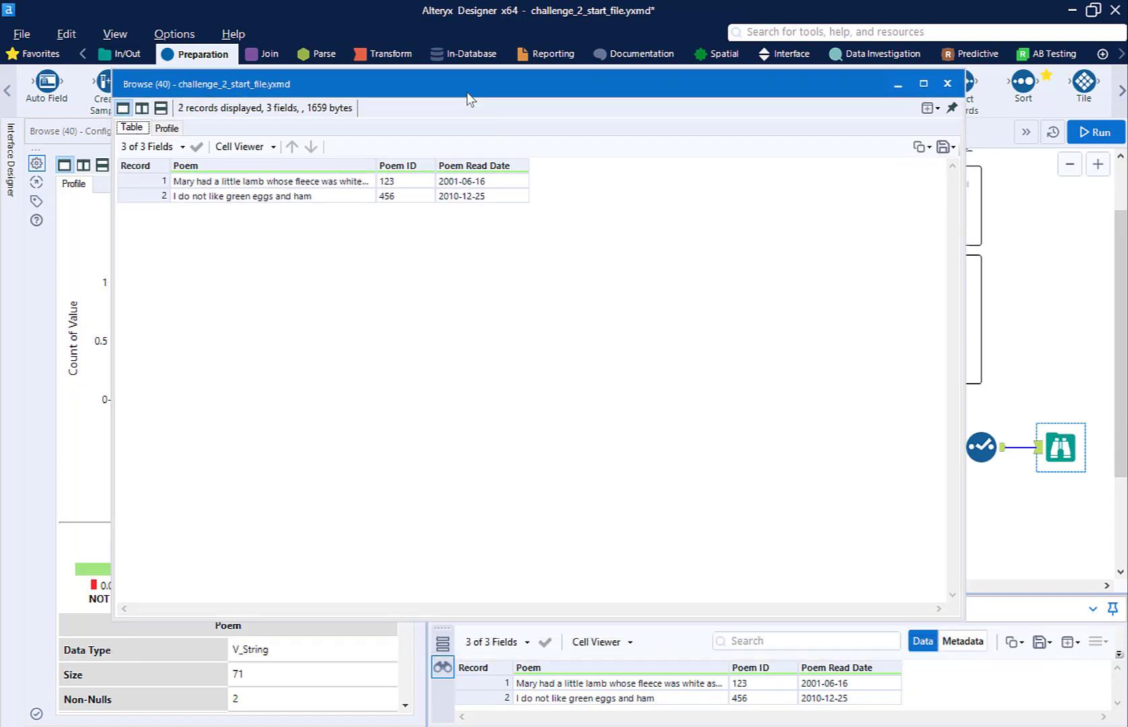